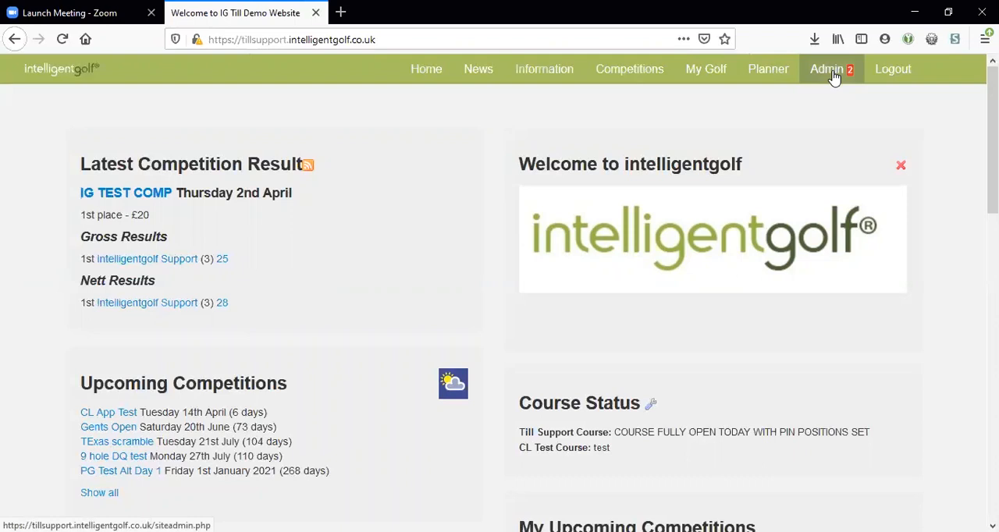
Step: Go to the forms section of the Site Content administration
mouse_move(832, 75)
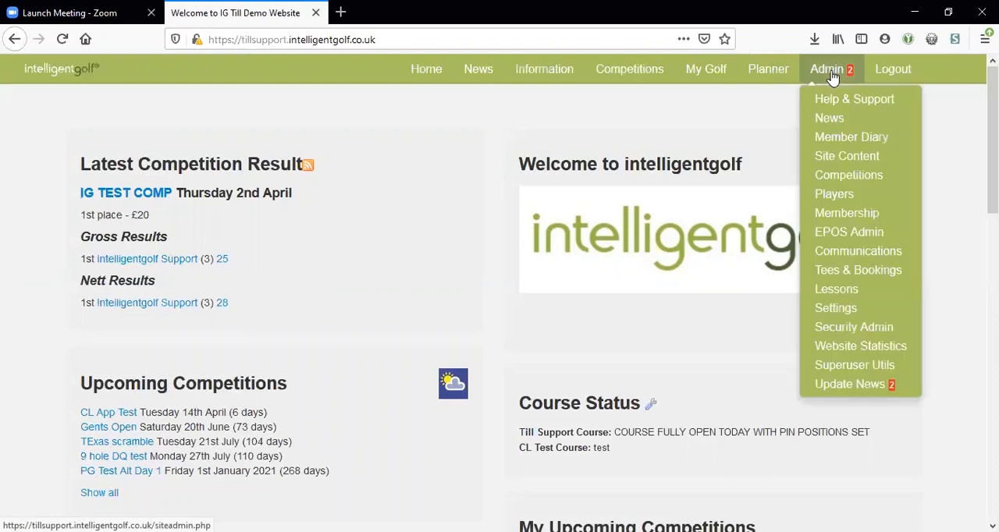
left_click(832, 164)
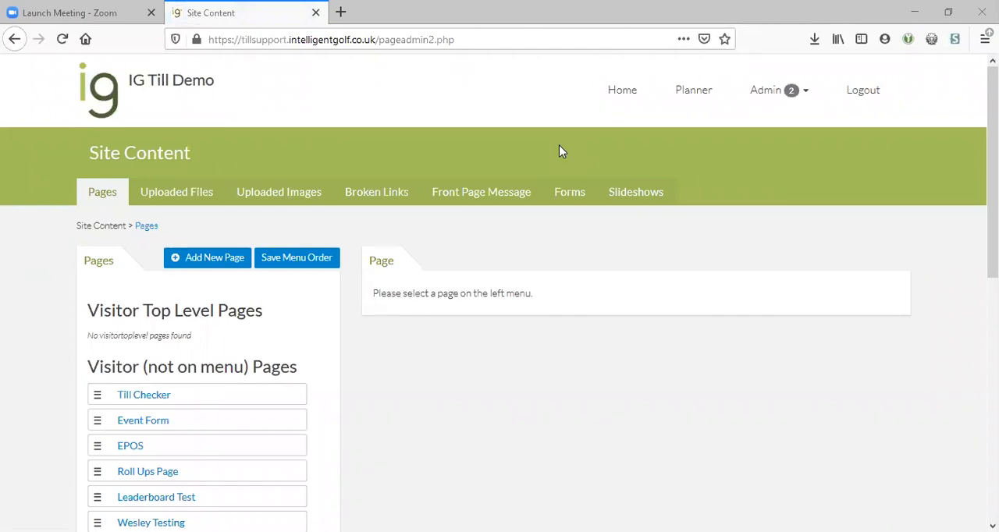
left_click(567, 196)
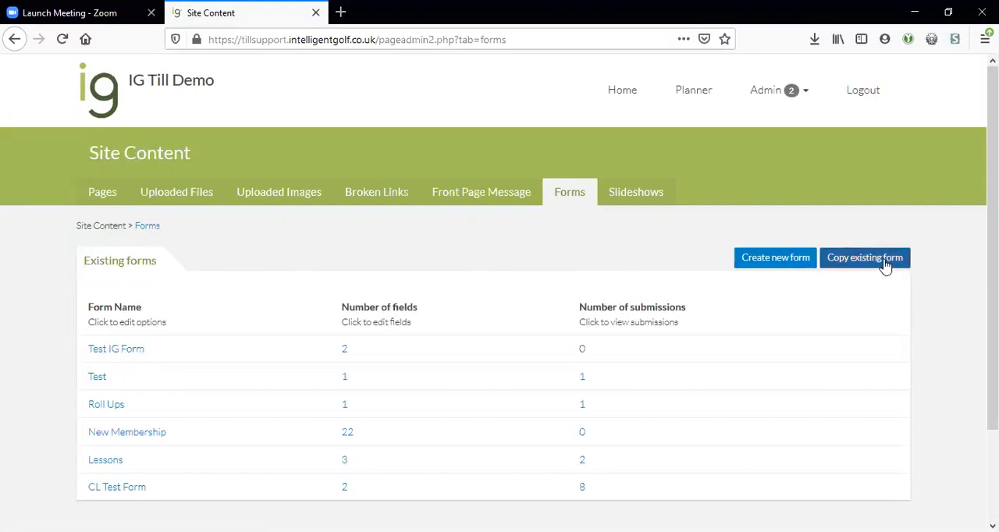
Step: Create a new form, entering a person's first name as the form name
left_click(773, 265)
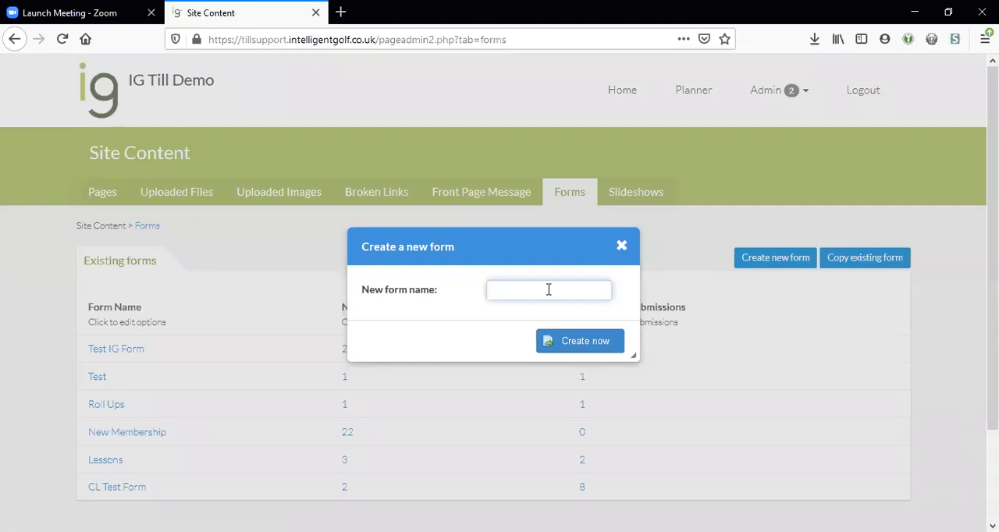
type("Lee")
left_click(591, 346)
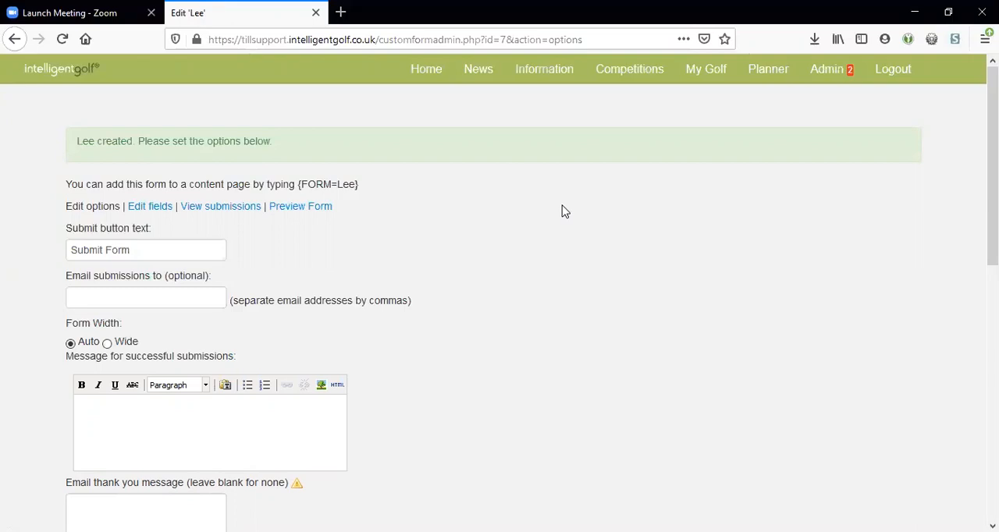
Step: Preview the new form in a separate browser tab and return to its options page
scroll(564, 213, "down", 1)
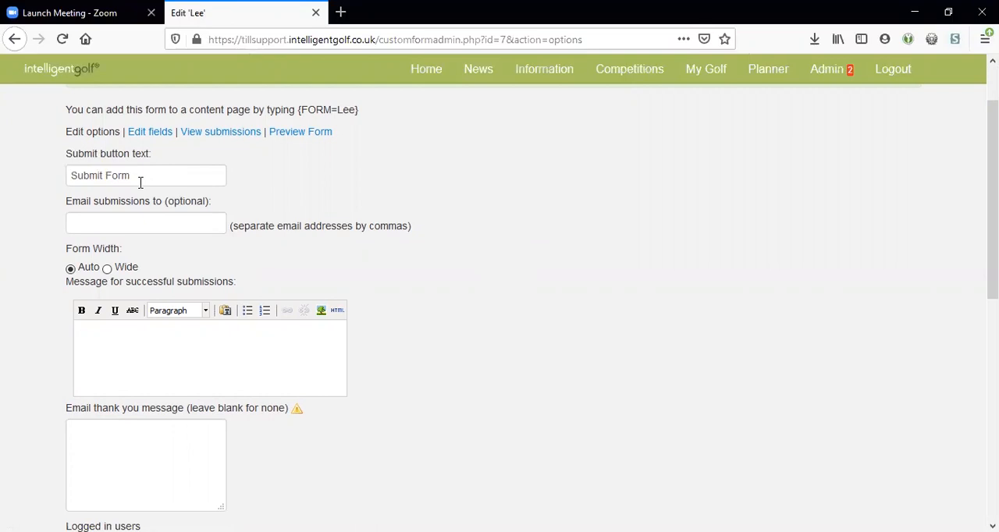
right_click(295, 136)
left_click(361, 144)
left_click(386, 13)
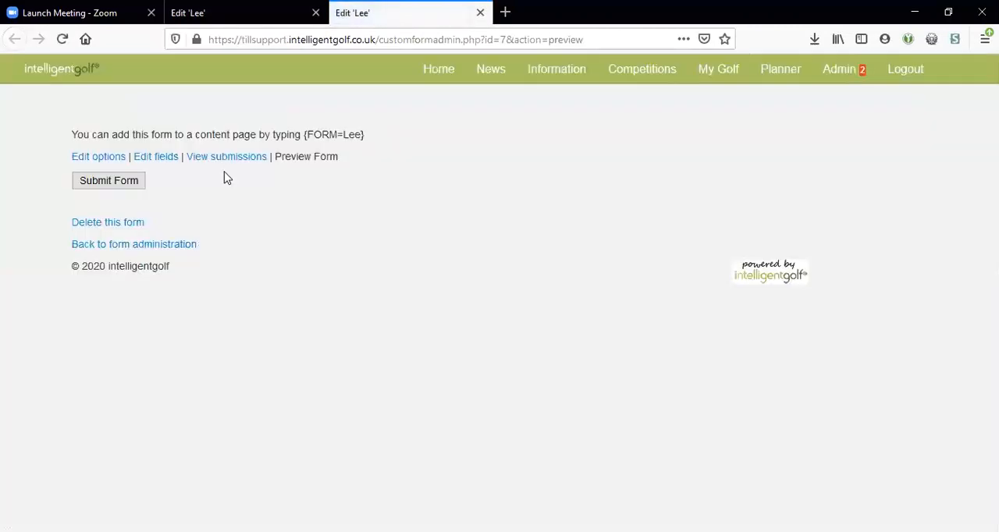
left_click(277, 11)
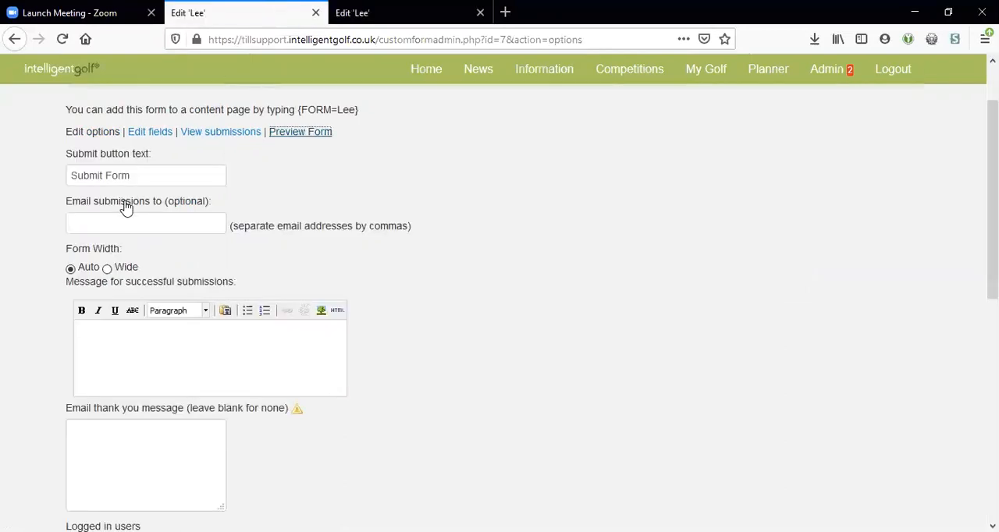
Step: Review the form's options for submit button text, submission email recipients, form width, success message and thank-you email
left_click(136, 174)
left_click(140, 223)
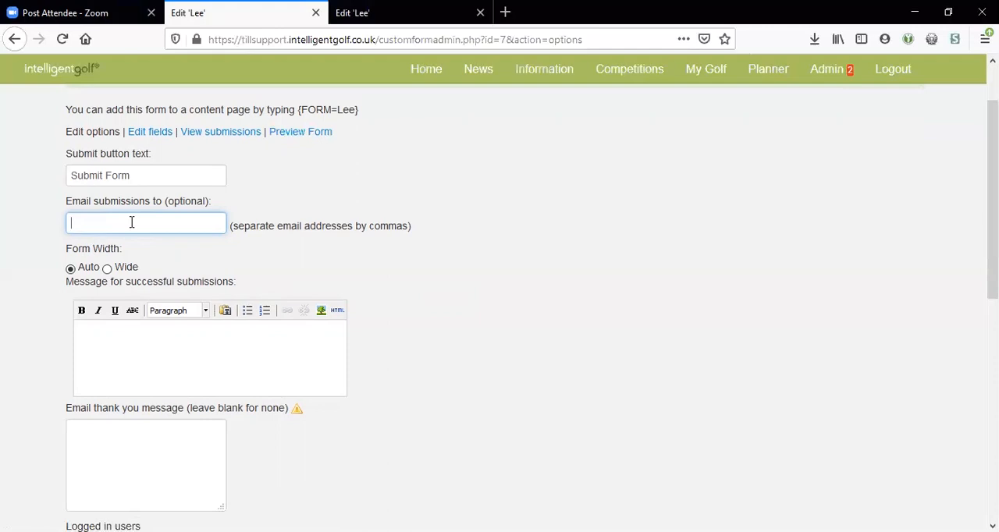
scroll(125, 222, "down", 2)
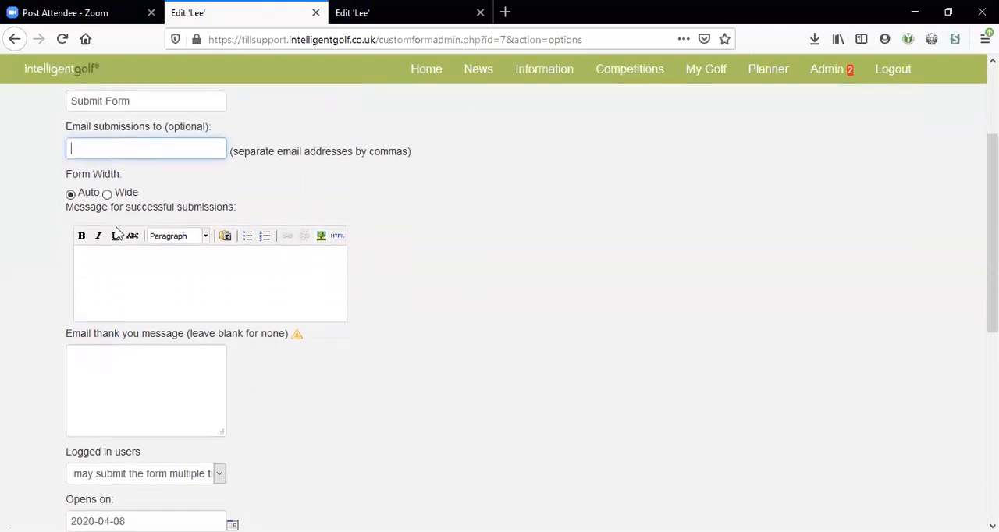
left_click(11, 210)
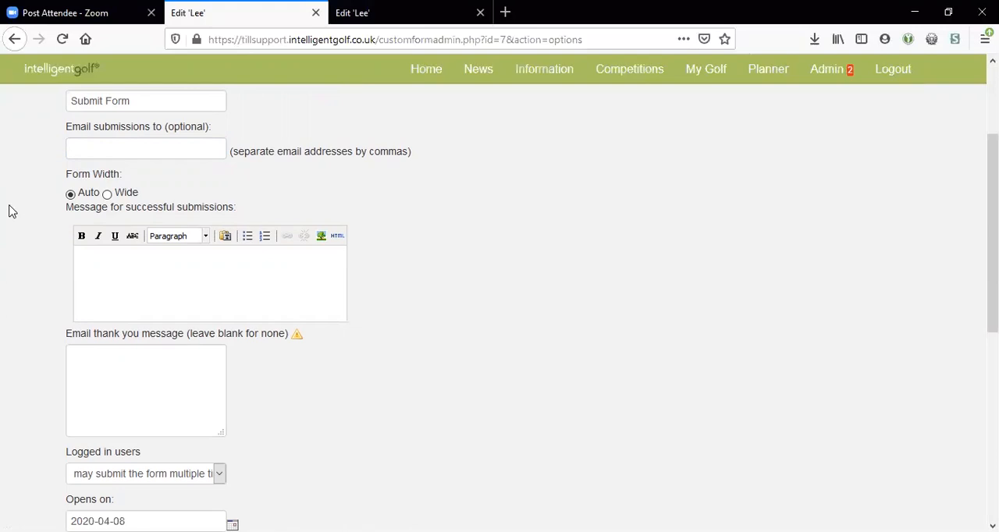
scroll(15, 211, "down", 2)
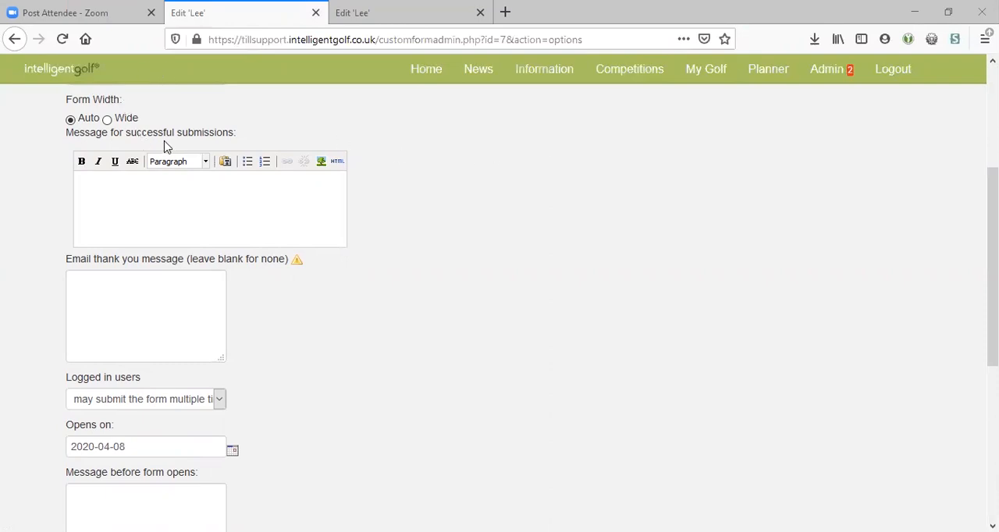
left_click(94, 292)
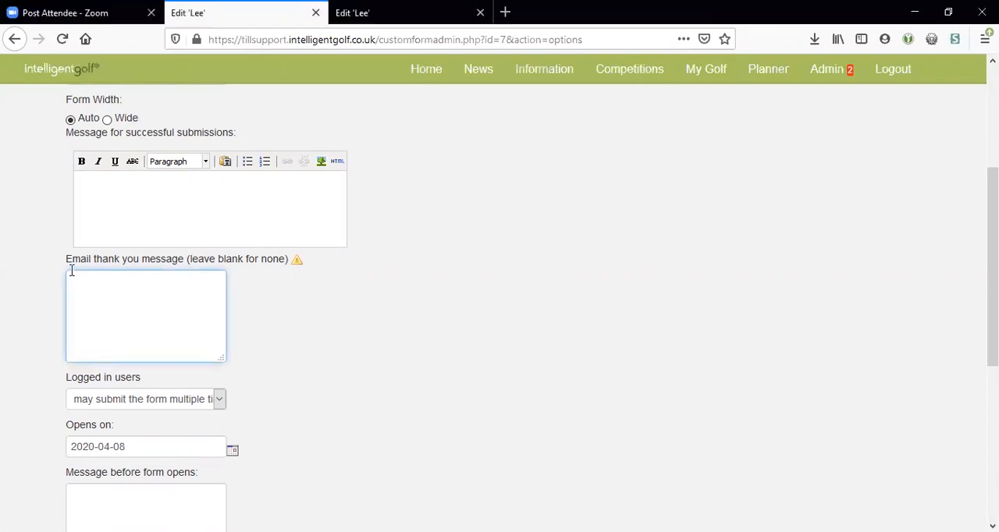
scroll(8, 280, "down", 3)
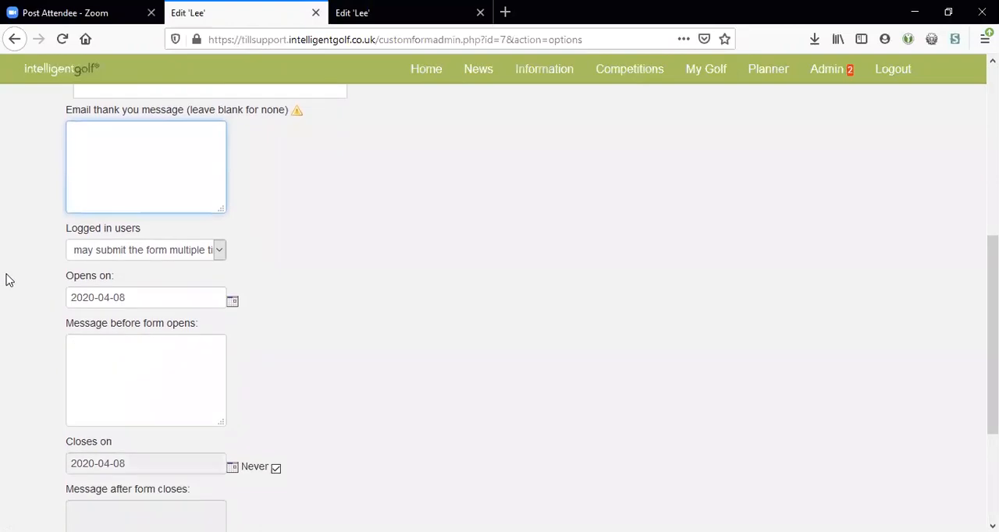
scroll(6, 281, "down", 3)
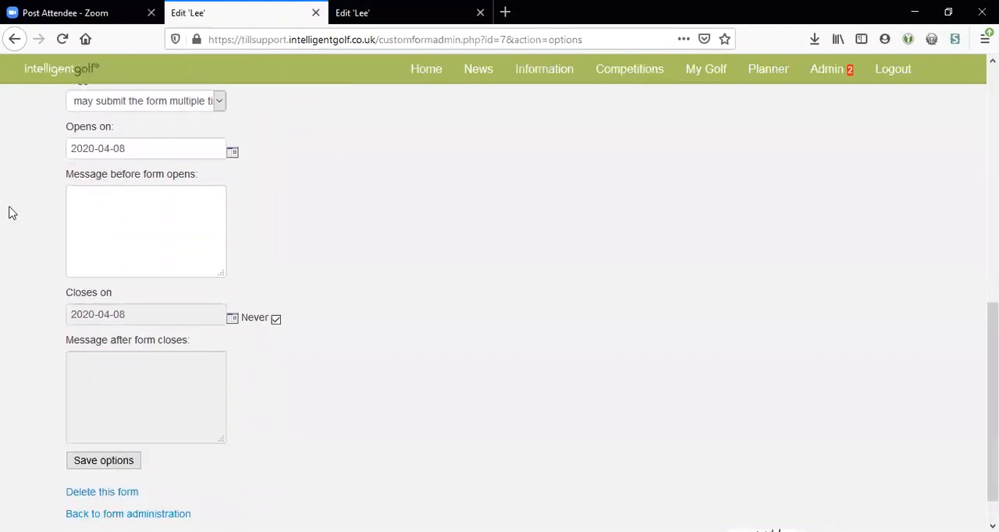
Step: Examine the submission choices for logged in users, the opening date calendar and the message settings around opening and closing
scroll(9, 200, "up", 2)
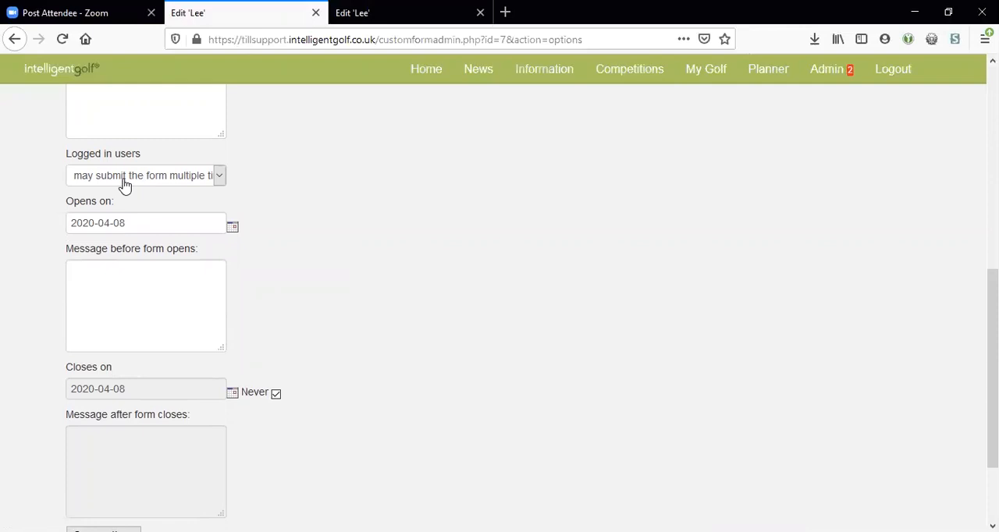
left_click(84, 181)
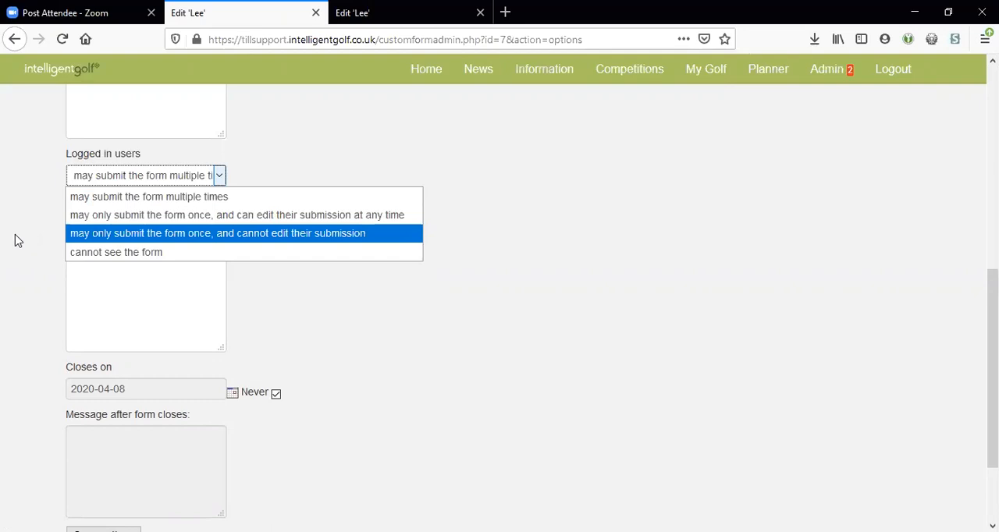
left_click(18, 237)
scroll(18, 237, "down", 2)
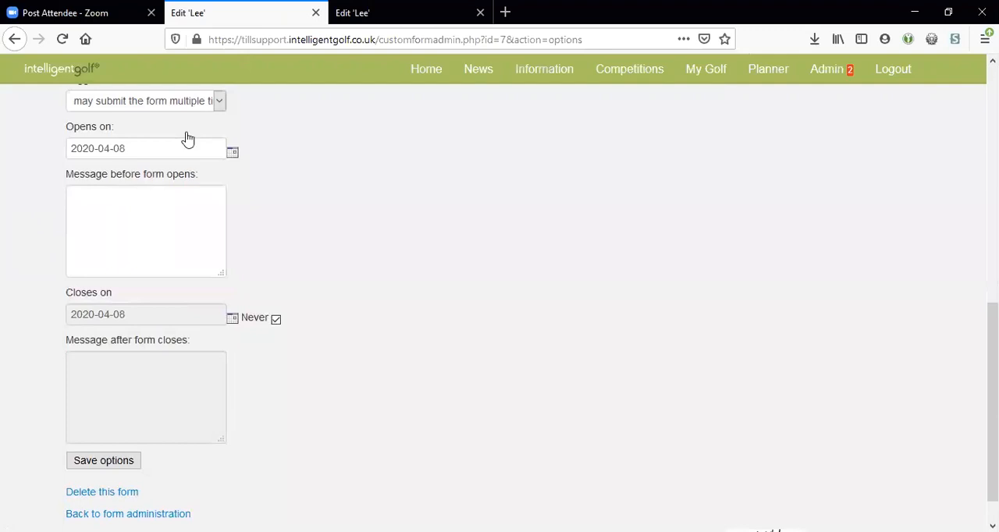
left_click(171, 153)
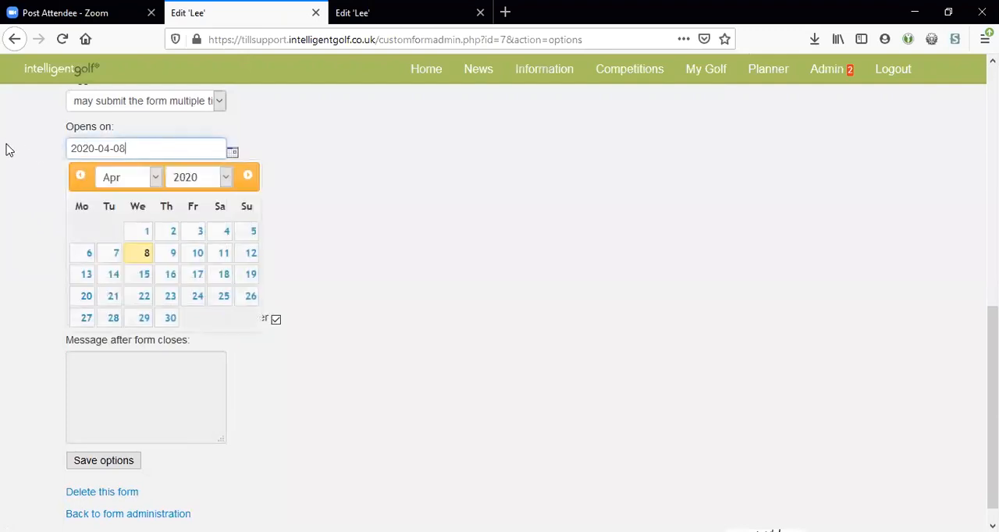
left_click(67, 255)
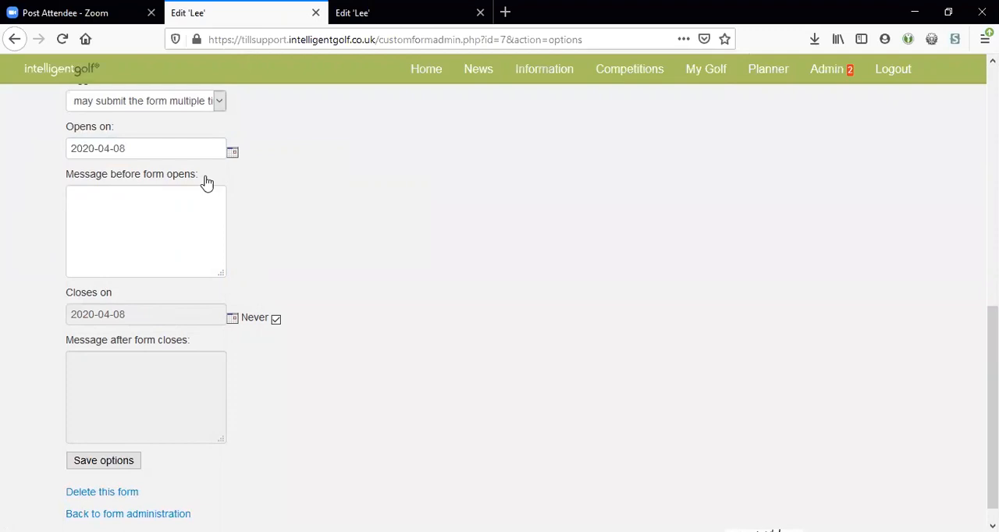
left_click_drag(191, 345, 101, 350)
left_click(31, 356)
Step: Set the form's opening date to 01-04-2020 and save the options
left_click(139, 148)
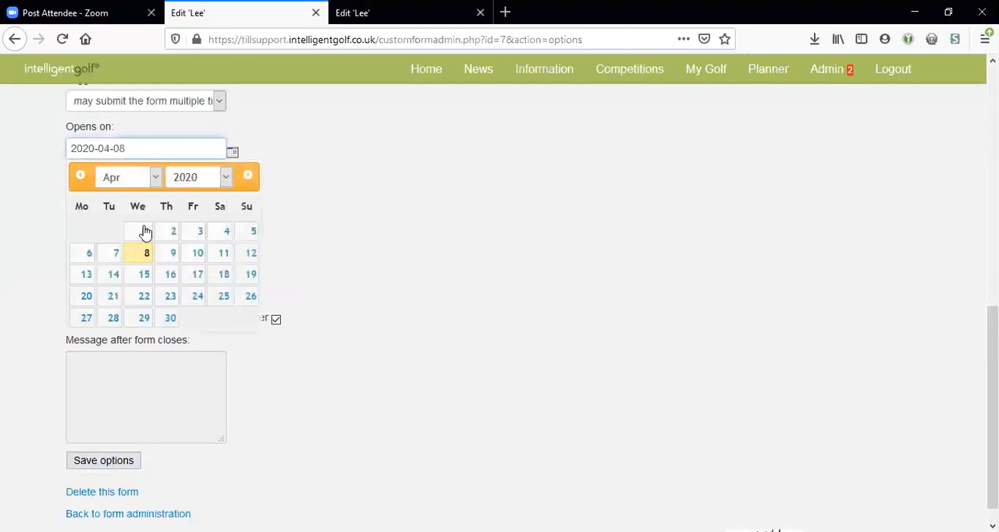
left_click(143, 232)
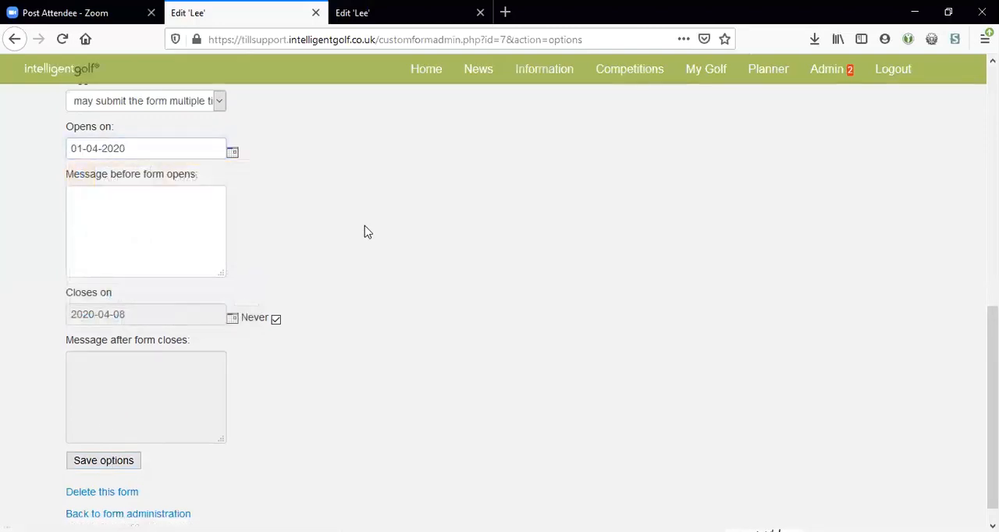
left_click(111, 468)
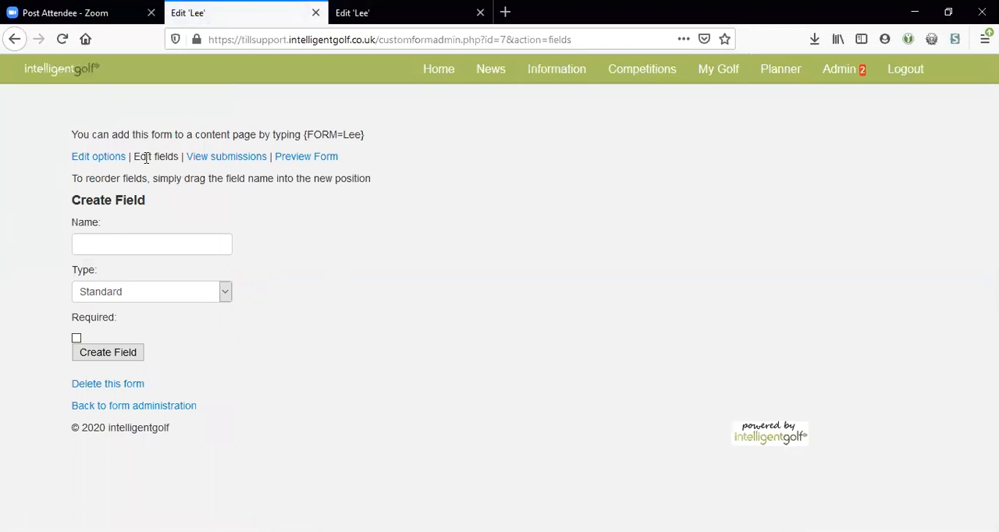
Step: Enter Forename as the name of the form's first field
left_click_drag(134, 157, 177, 155)
left_click(182, 157)
left_click(101, 243)
left_click(99, 243)
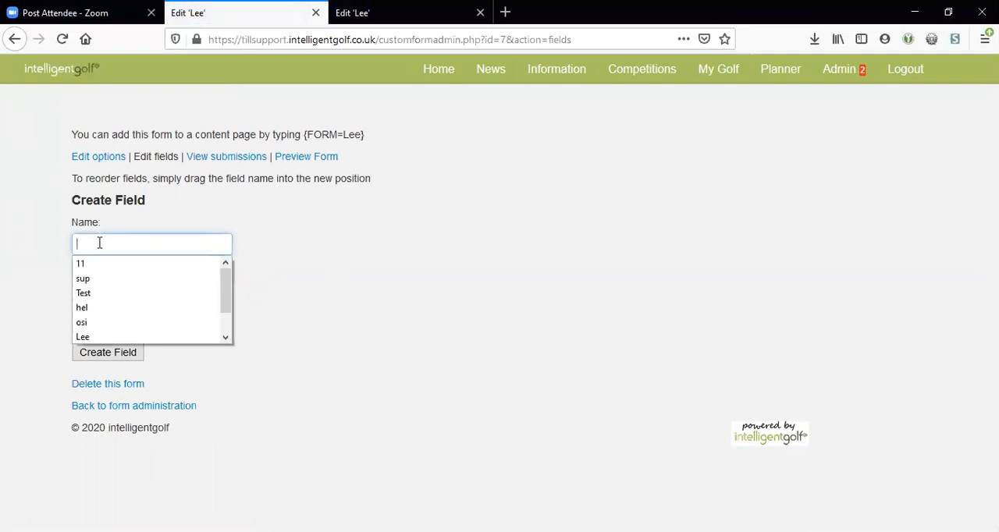
left_click(99, 243)
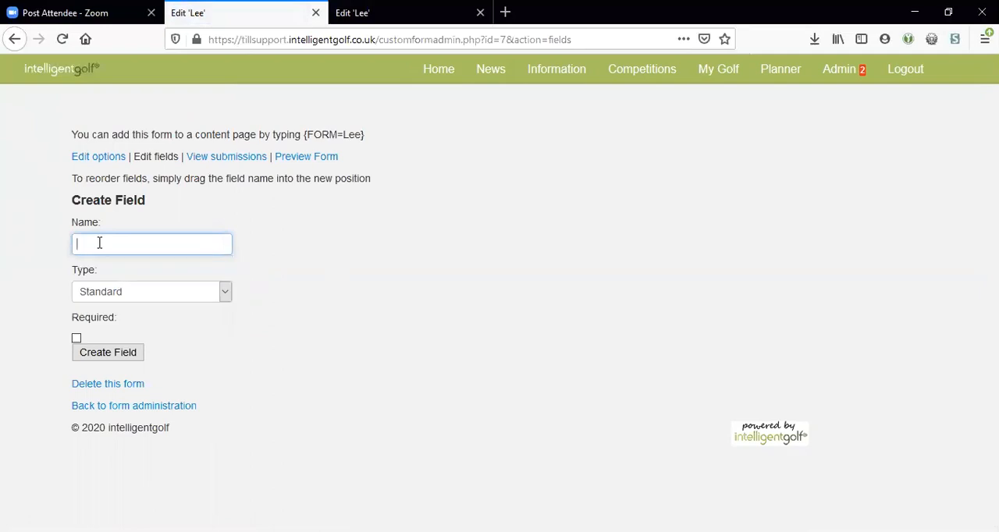
type("Forename")
left_click(31, 252)
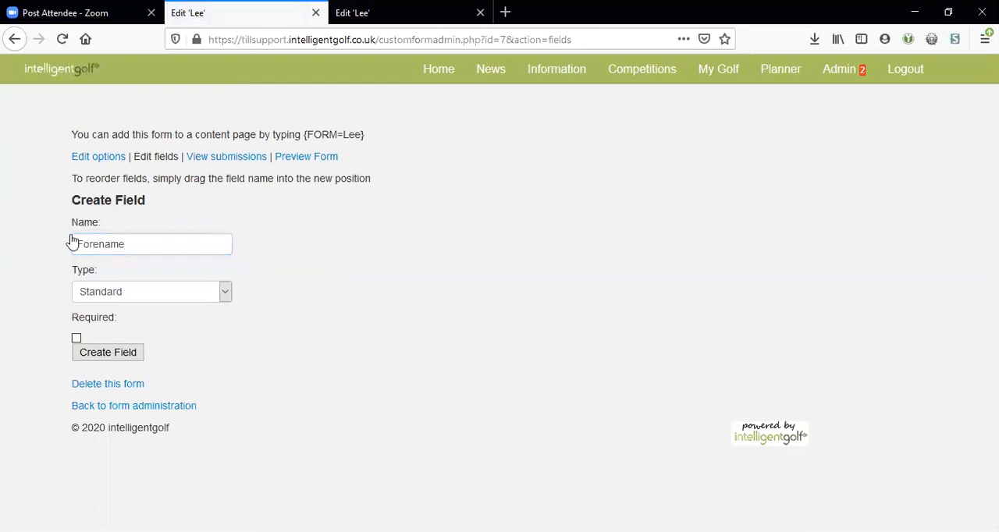
Step: Look at the text field types available for the Forename field, keeping the Standard type
left_click(137, 304)
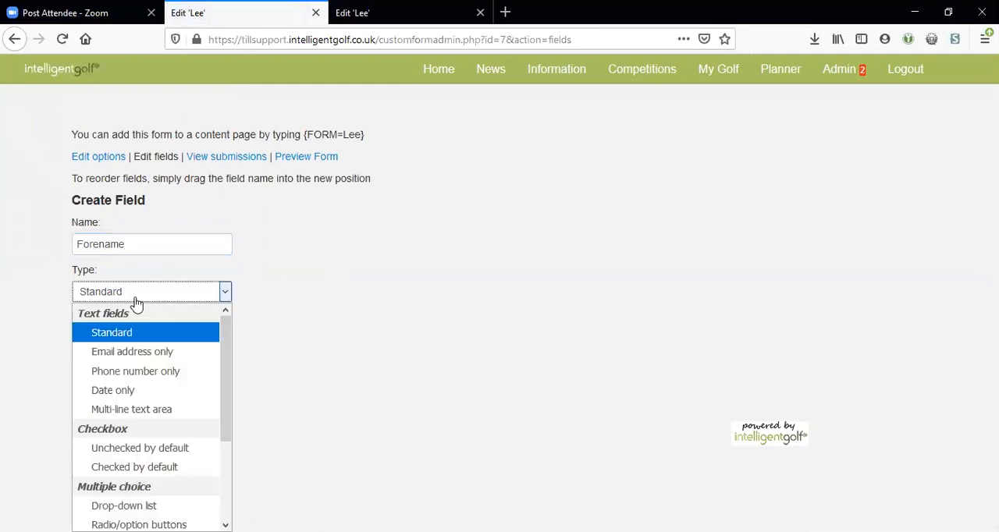
left_click(245, 311)
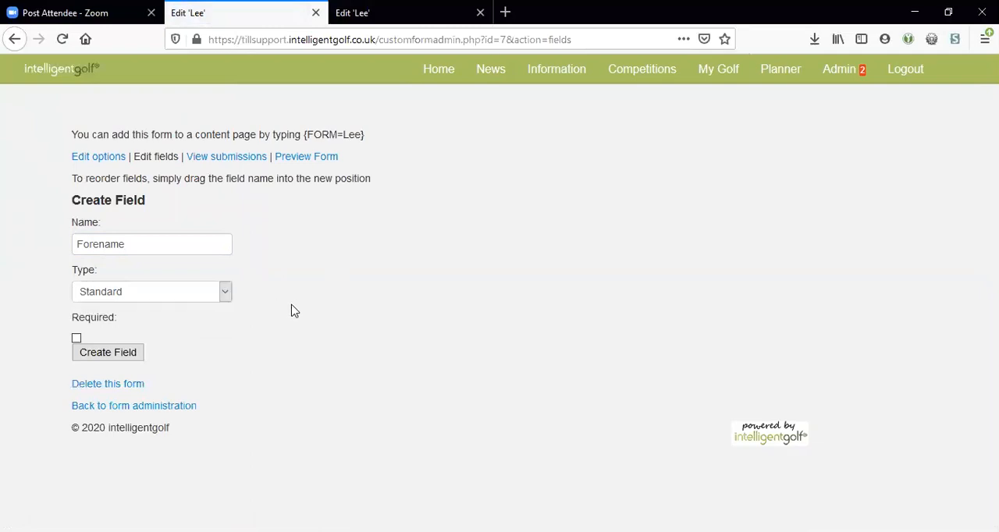
left_click(138, 297)
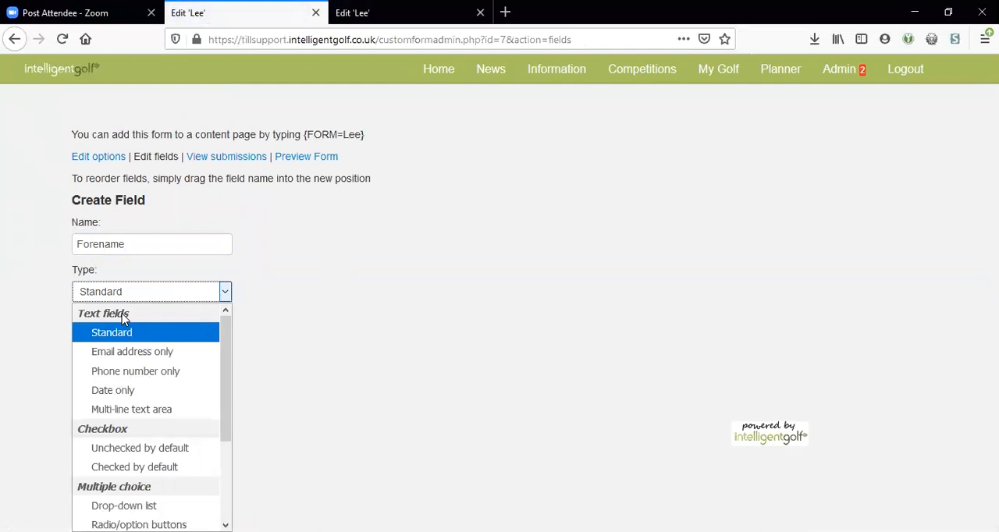
left_click(133, 240)
left_click(133, 241)
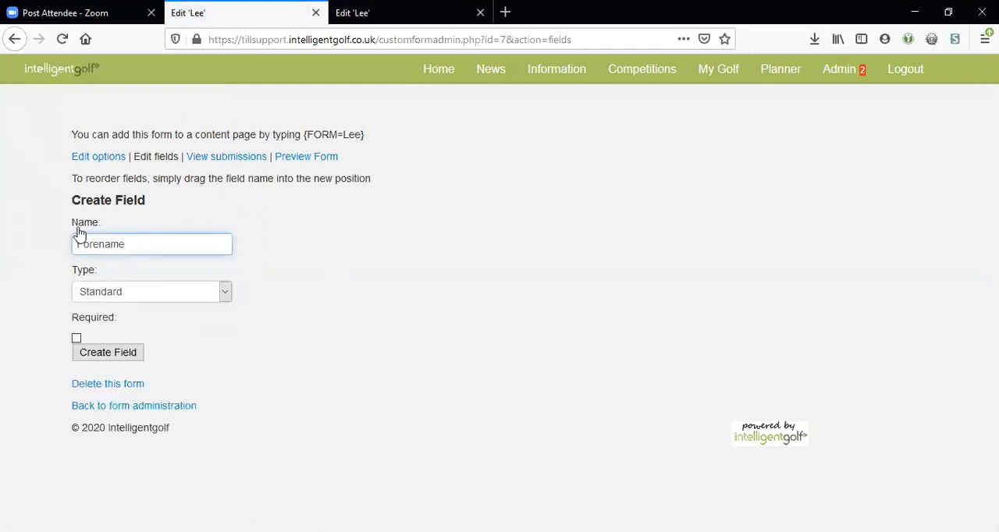
Step: Set the Forename field's type to Multi-line text area with Normal size and mark it as required
left_click(107, 298)
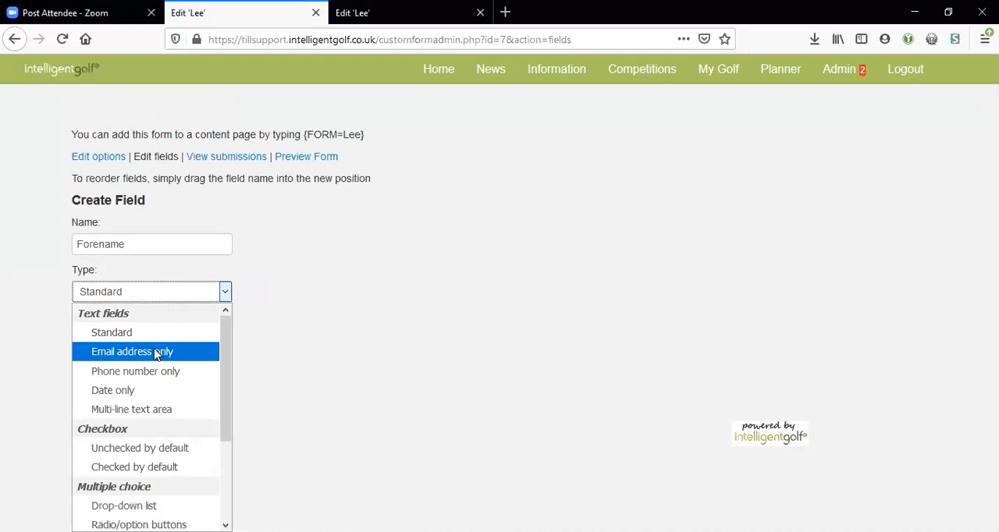
left_click(133, 408)
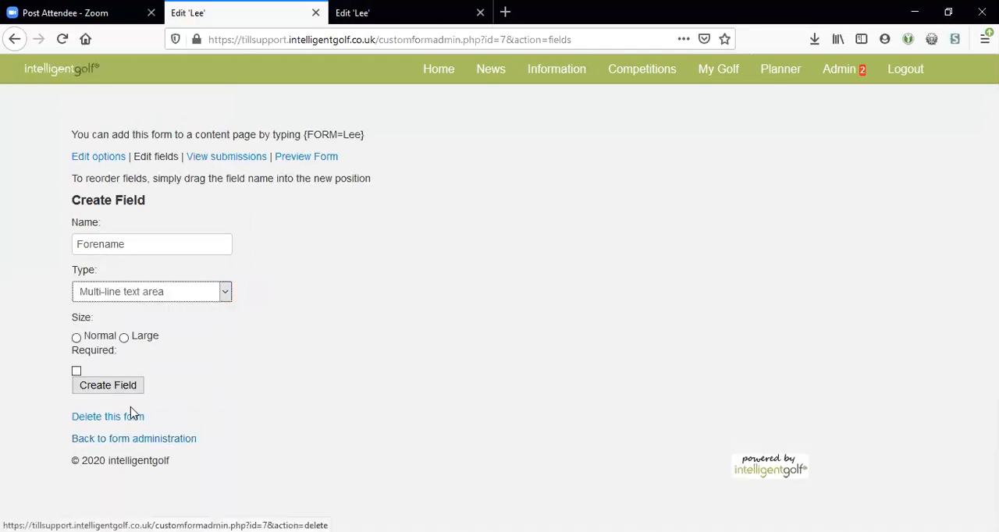
left_click(27, 289)
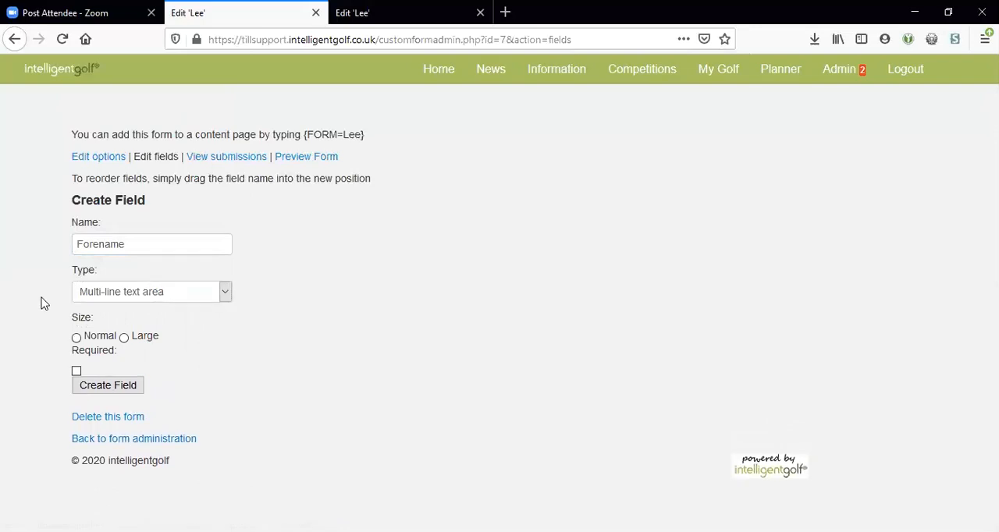
left_click(77, 337)
left_click(76, 371)
Step: Change the Forename field's type to the single checkbox option Unchecked by default
left_click(90, 296)
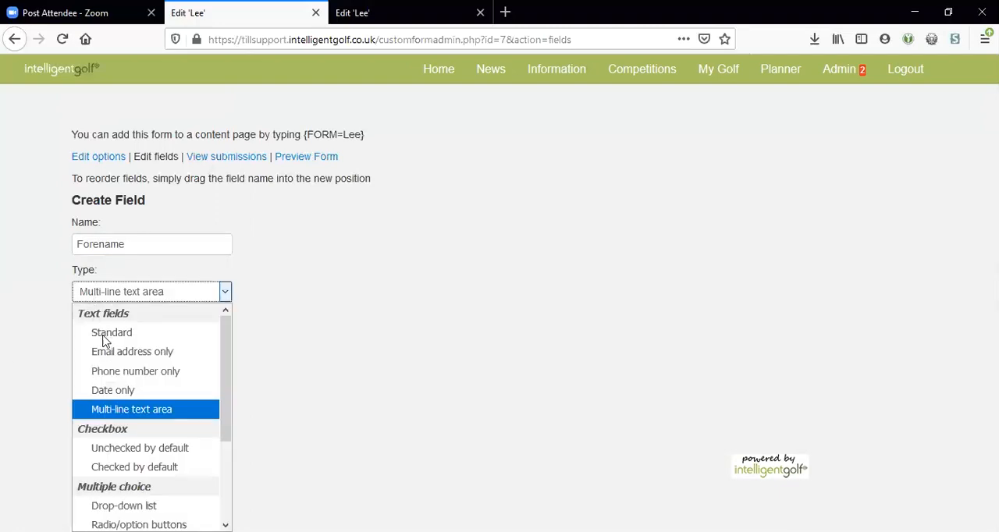
scroll(96, 336, "down", 3)
left_click_drag(221, 420, 218, 333)
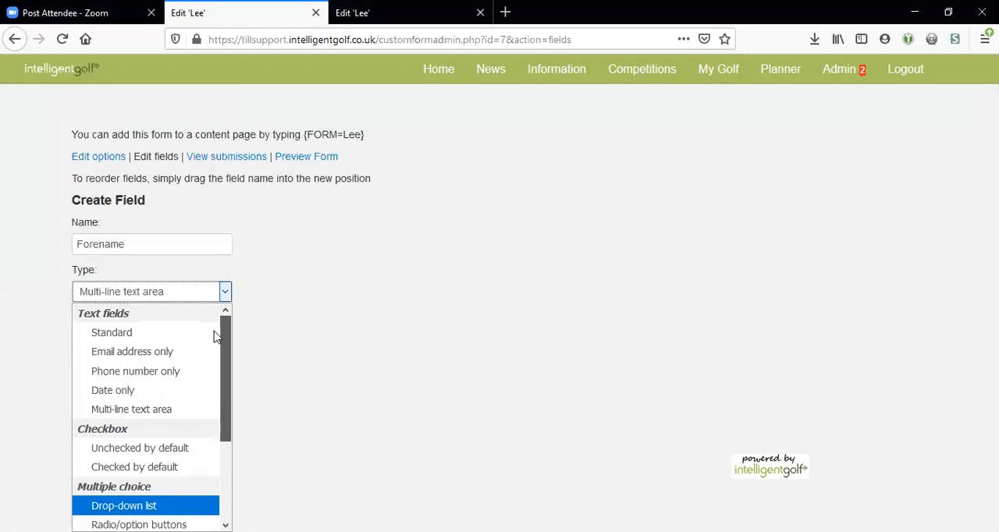
scroll(205, 419, "down", 3)
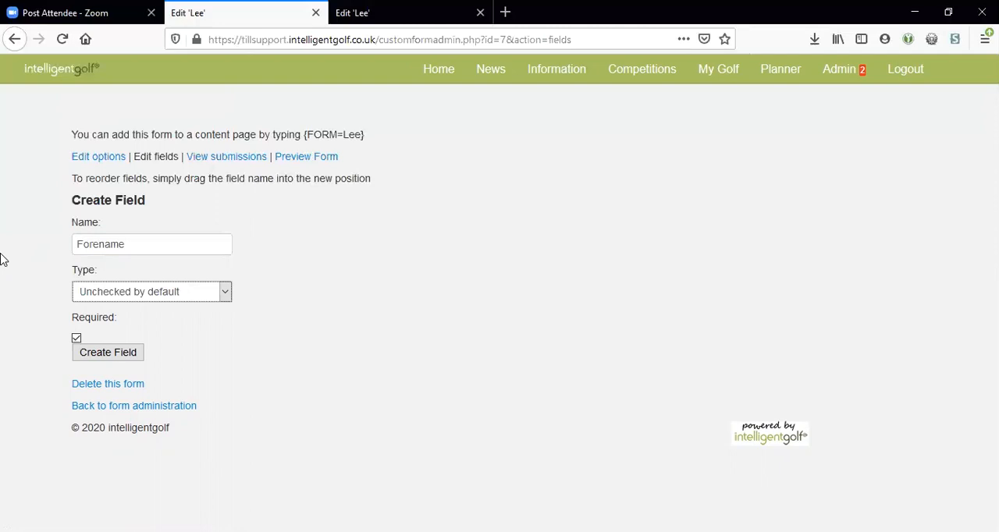
Step: Set the Forename field's type to Drop-down list and enter the options A, B, C, D and E on separate lines
left_click(79, 291)
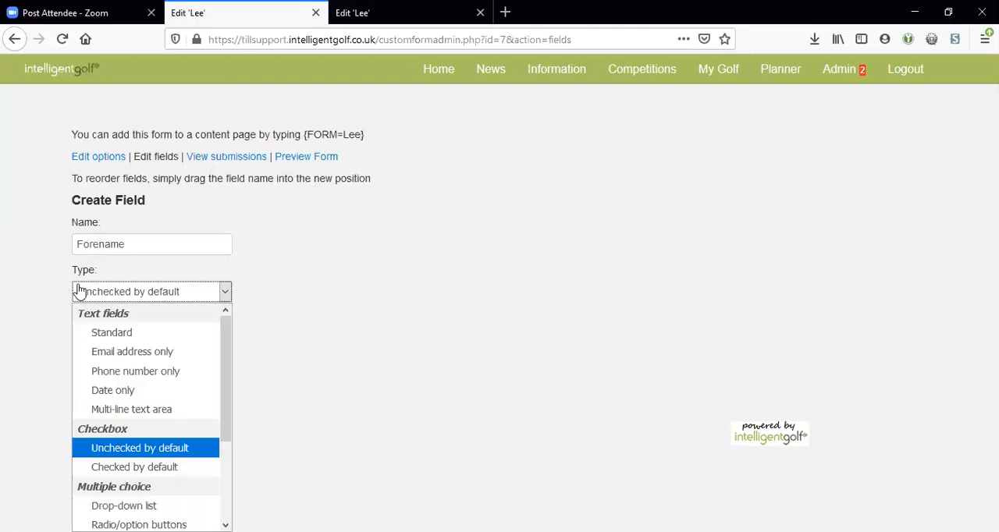
scroll(86, 367, "down", 2)
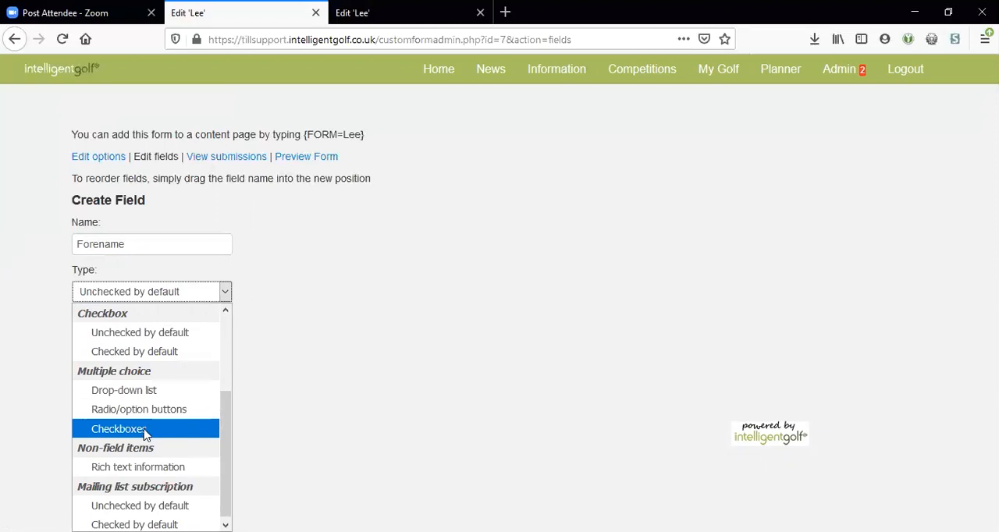
left_click(145, 392)
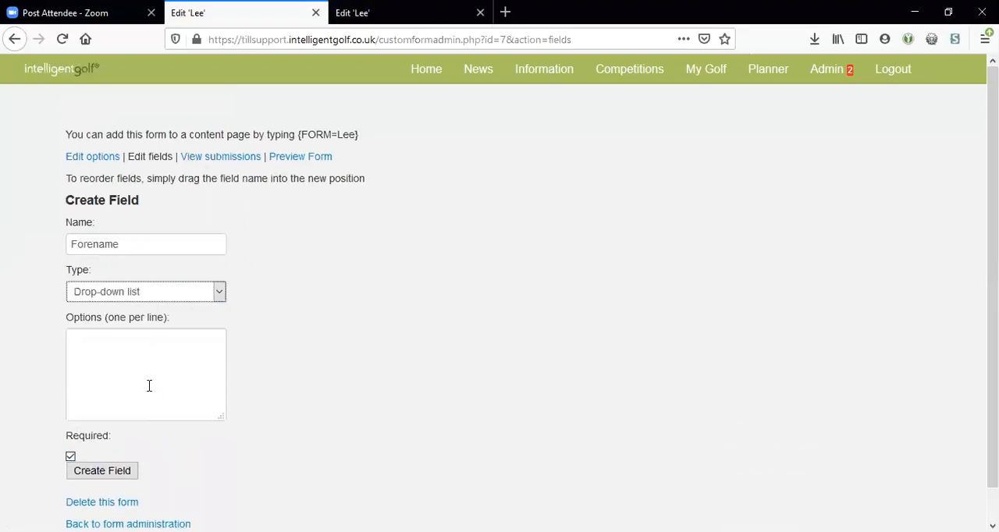
left_click(148, 378)
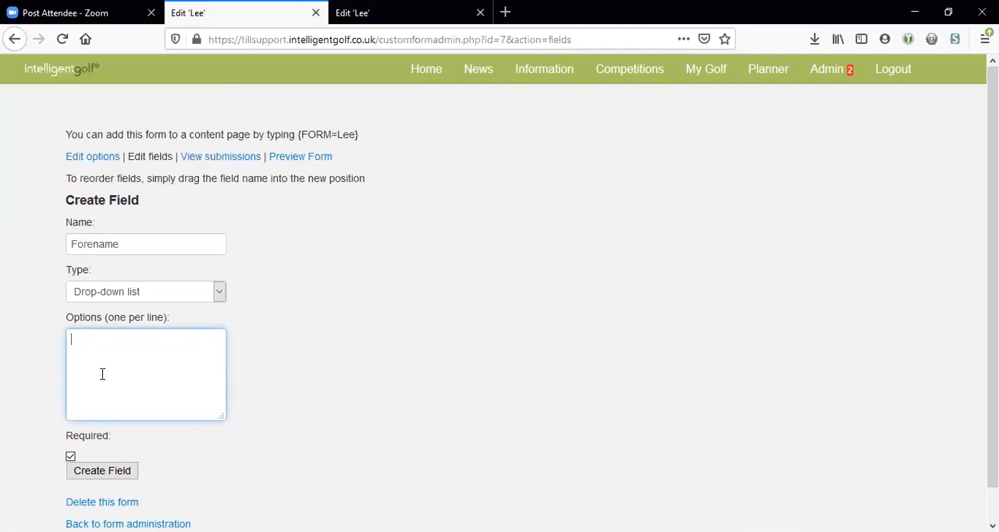
type("A")
key("Return")
type("B")
key("Return")
type("C")
key("Return")
type("D")
key("Return")
type("E")
Step: Change the Forename field's type to multiple-choice Checkboxes
left_click(118, 298)
scroll(138, 463, "down", 2)
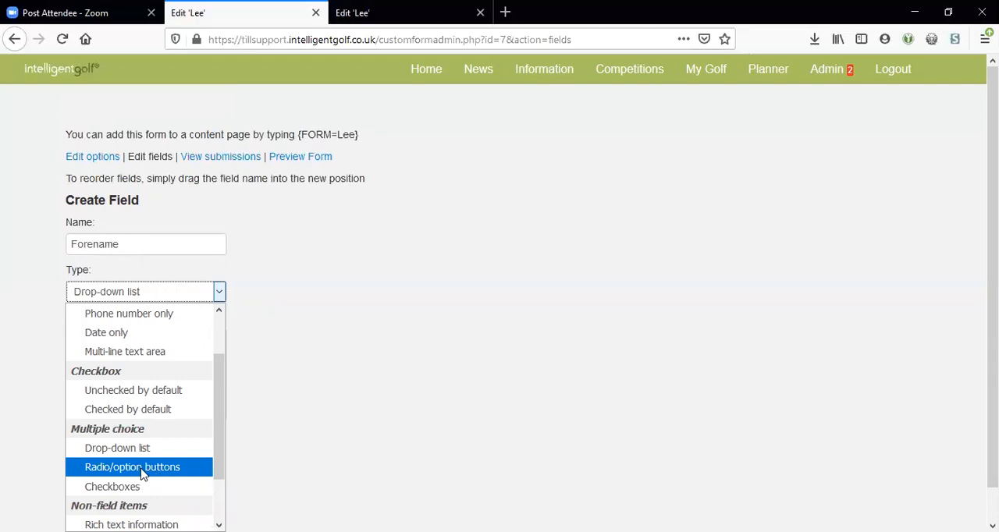
left_click(121, 486)
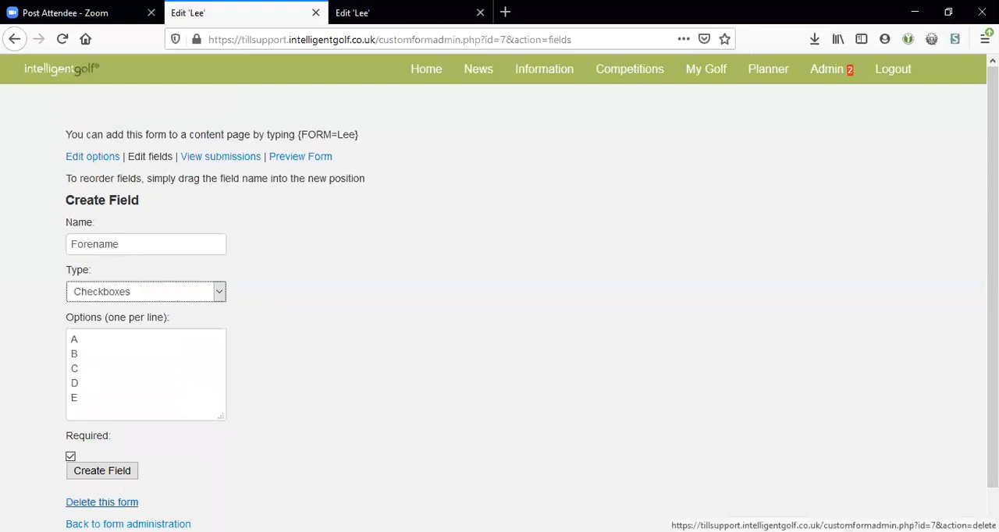
scroll(281, 303, "down", 1)
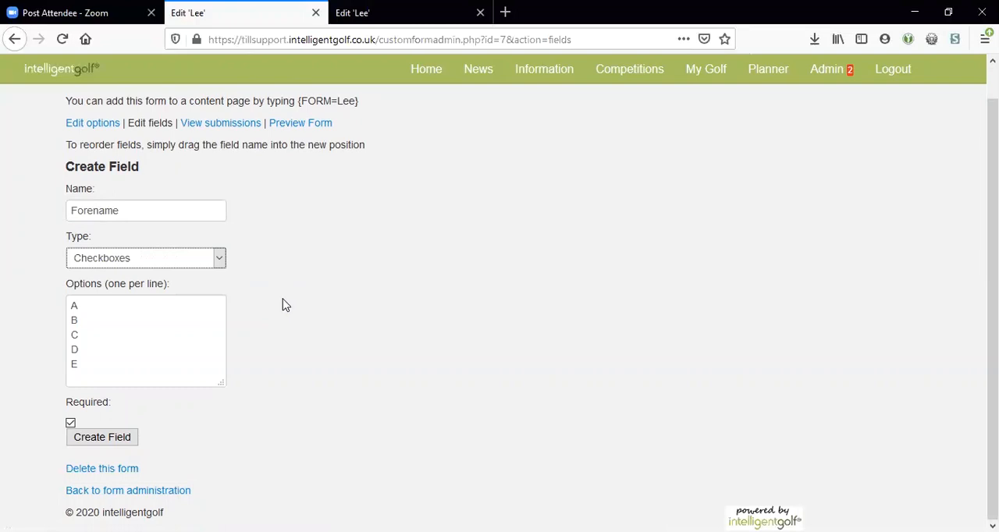
Step: Change the Forename field's type to Rich text information and select all the text in its content box
left_click(117, 264)
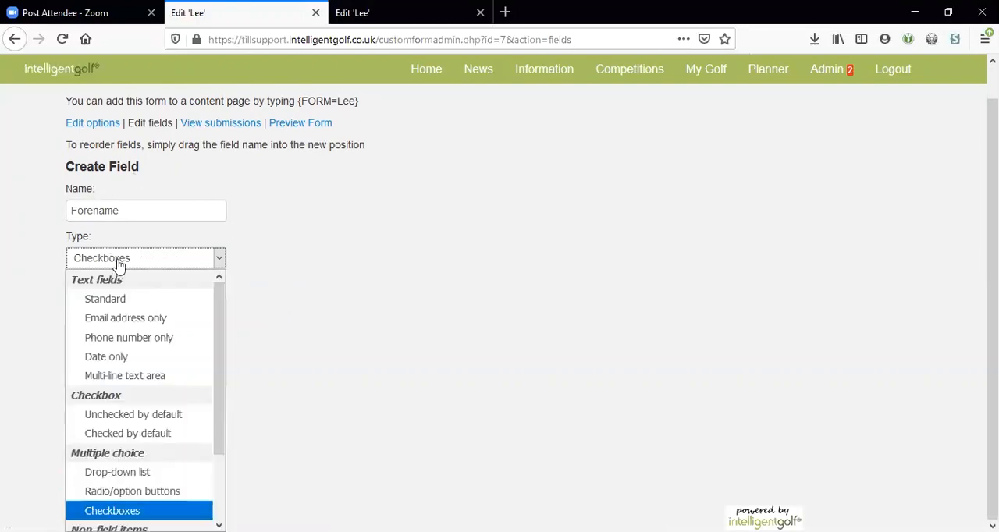
scroll(137, 340, "down", 1)
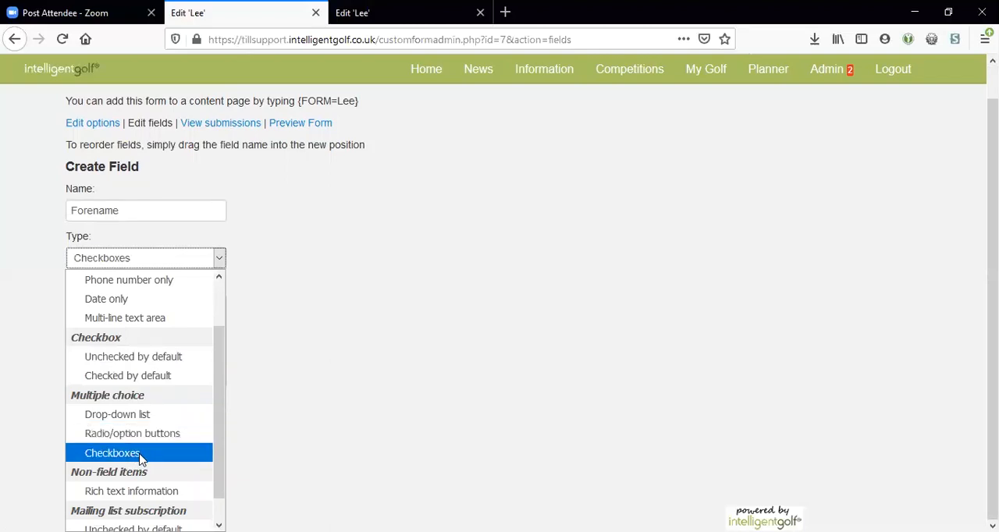
left_click(335, 452)
left_click(205, 260)
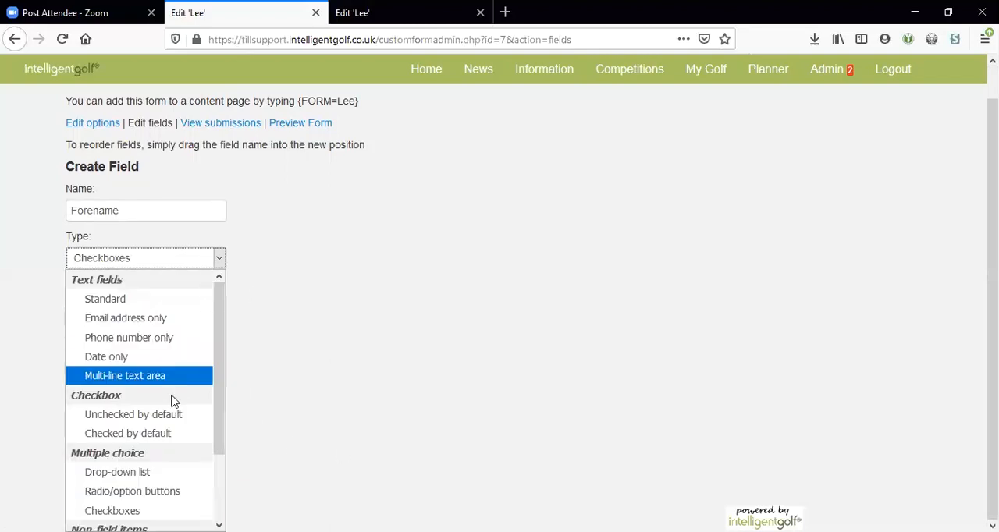
scroll(173, 400, "down", 3)
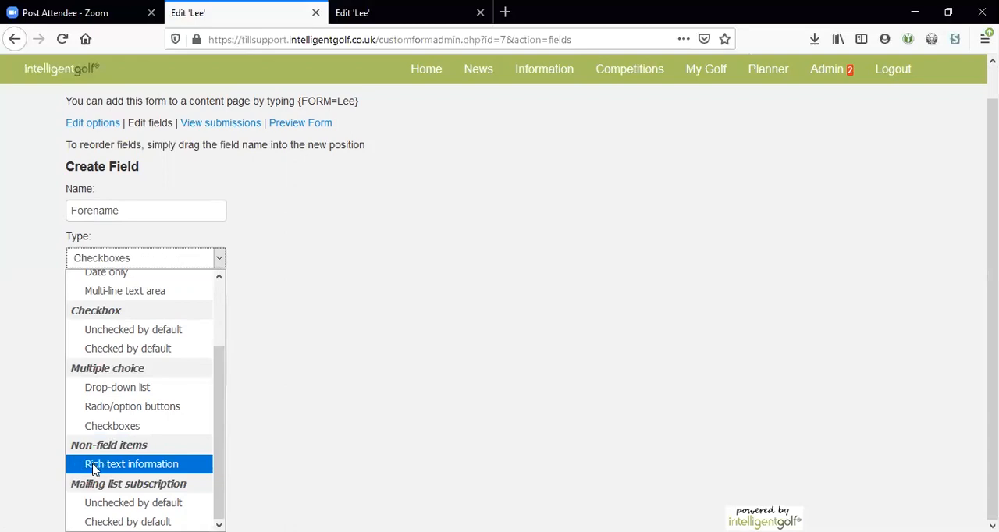
left_click(93, 465)
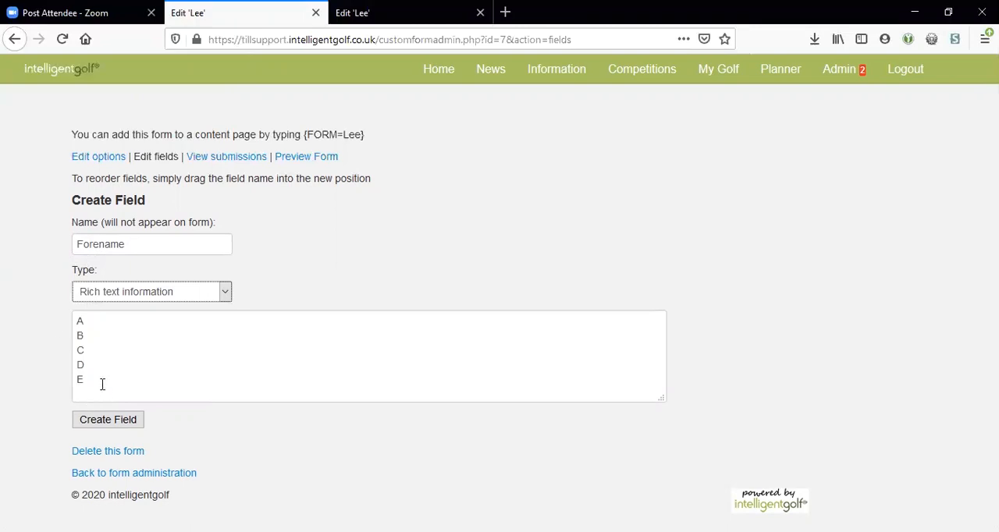
left_click_drag(102, 385, 63, 299)
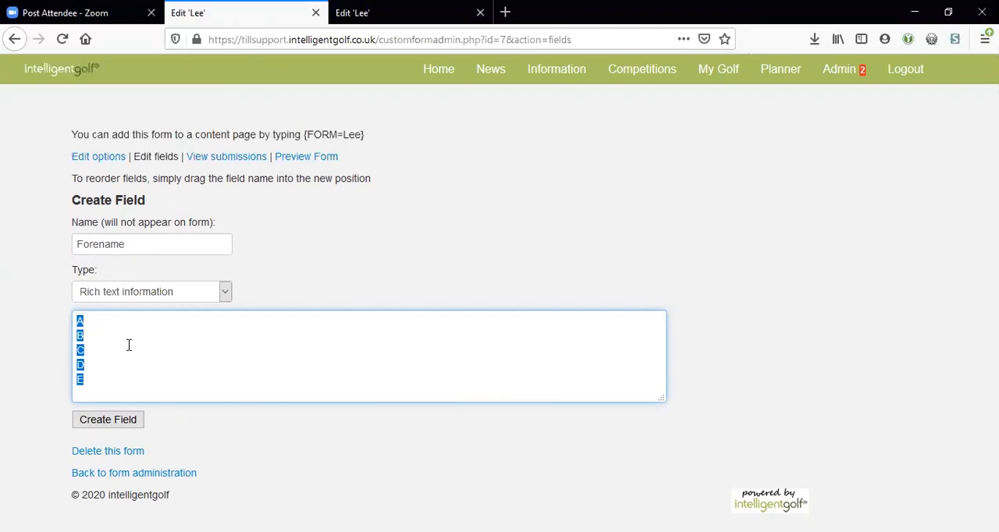
Step: Set the field type to the mailing list subscription Unchecked by default, with Saturday Roll Up as the mailing list
left_click(145, 293)
scroll(143, 449, "down", 2)
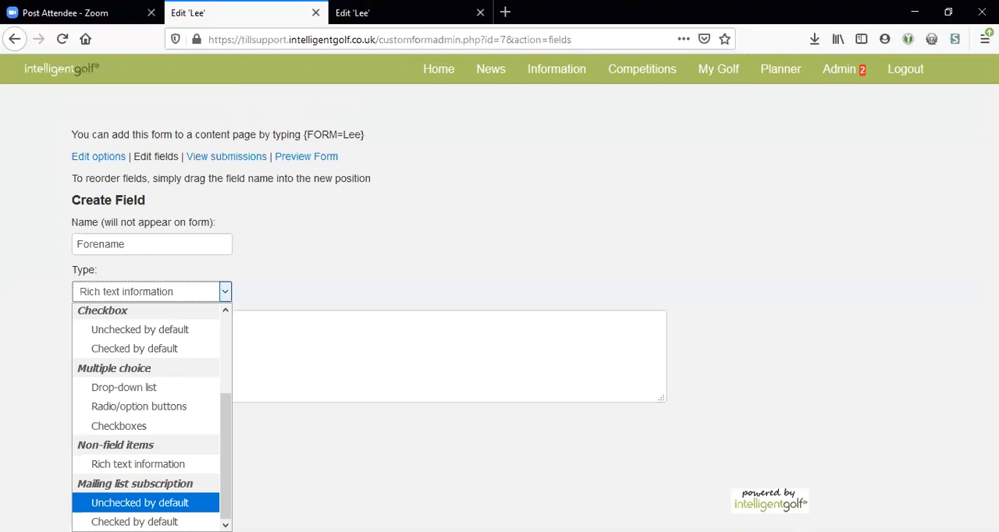
left_click(28, 478)
left_click(145, 292)
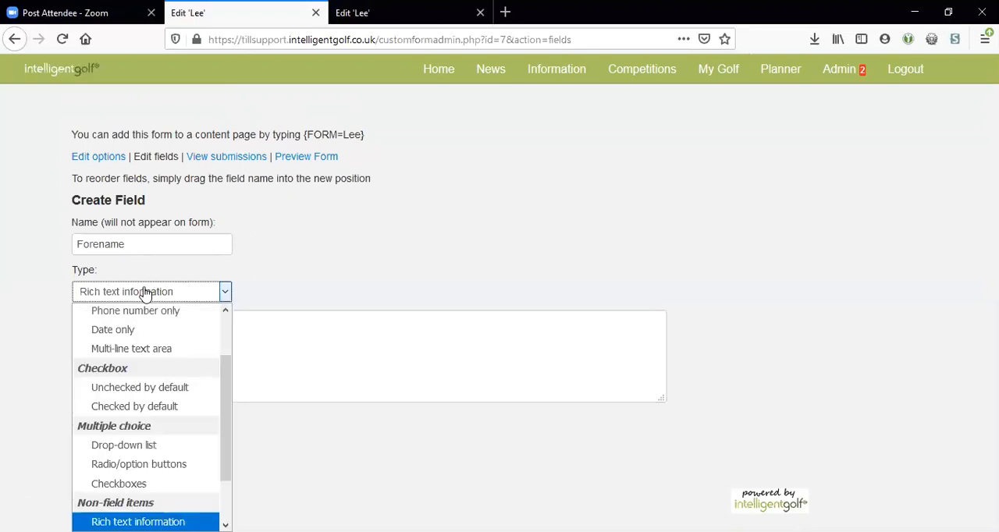
scroll(138, 447, "down", 1)
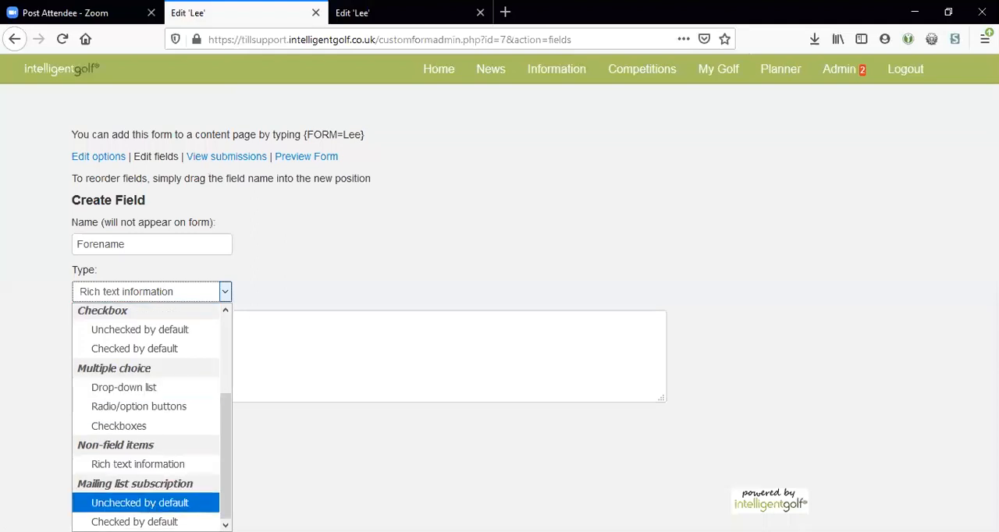
left_click(140, 503)
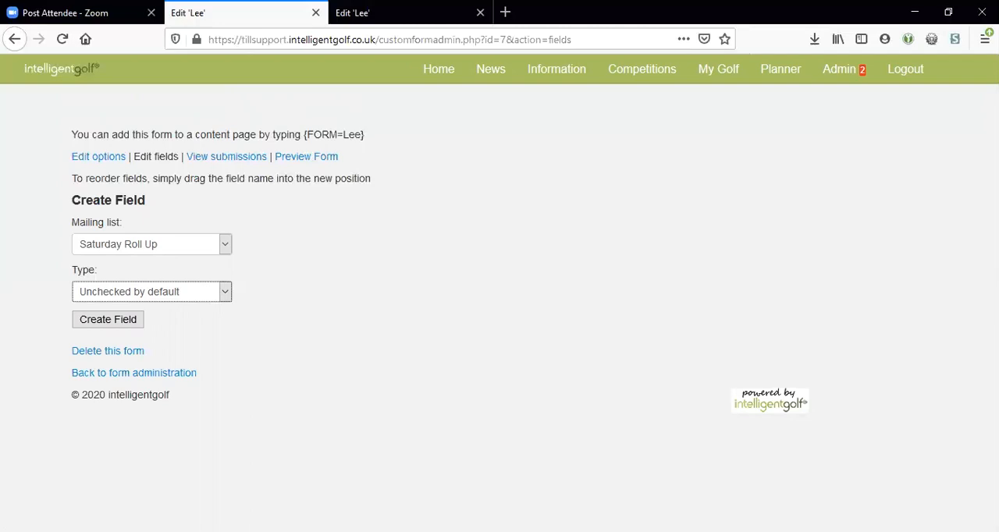
left_click(85, 248)
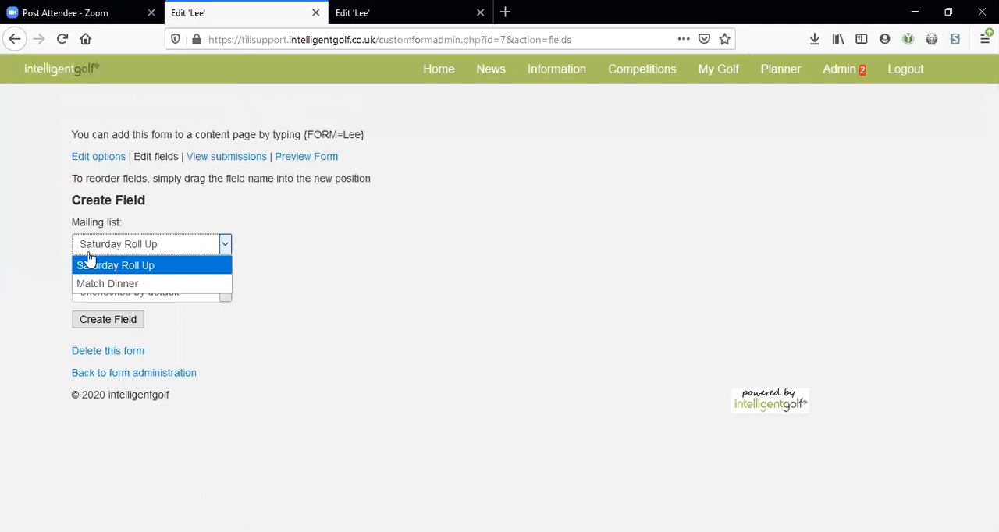
left_click(86, 265)
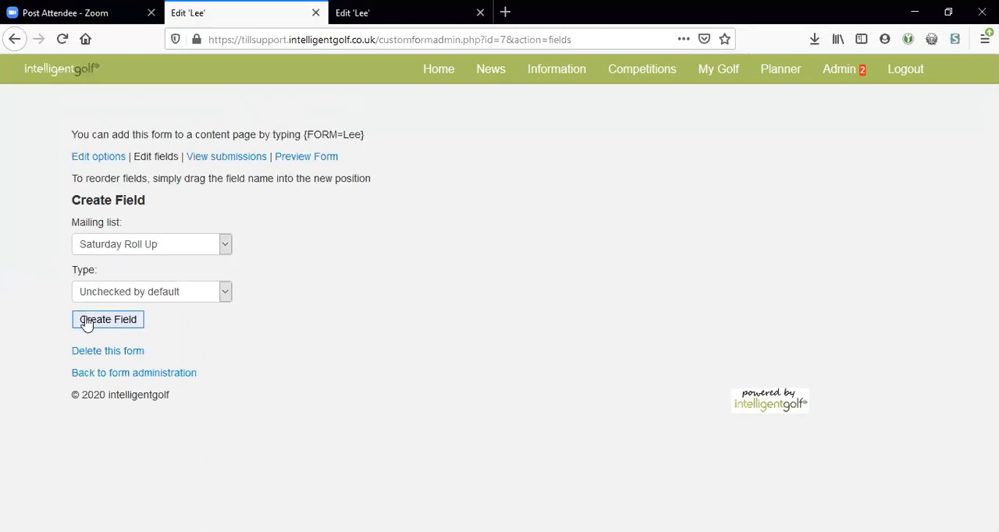
left_click(109, 248)
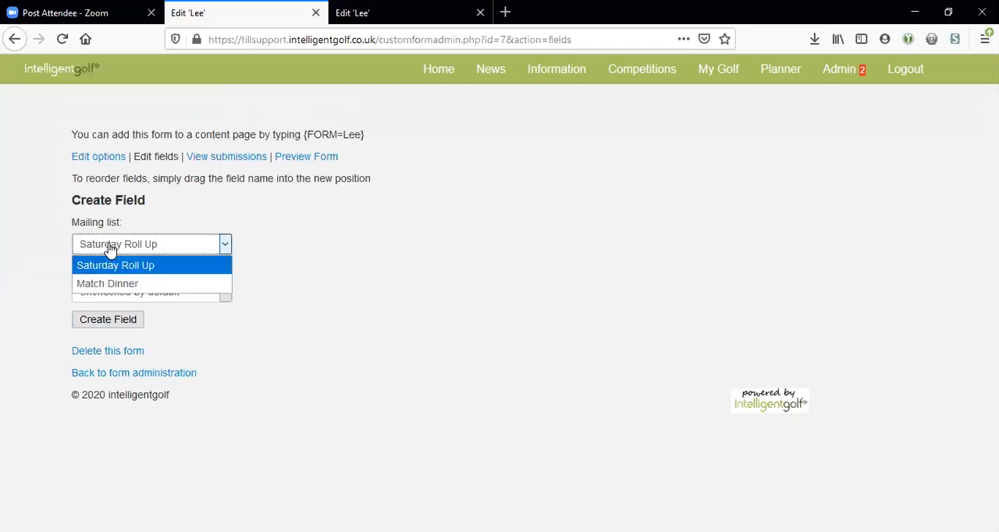
left_click(47, 256)
Step: Set the field's type back to Standard text and create Forename as a required field
left_click(143, 295)
scroll(125, 347, "up", 2)
left_click(124, 331)
left_click(98, 352)
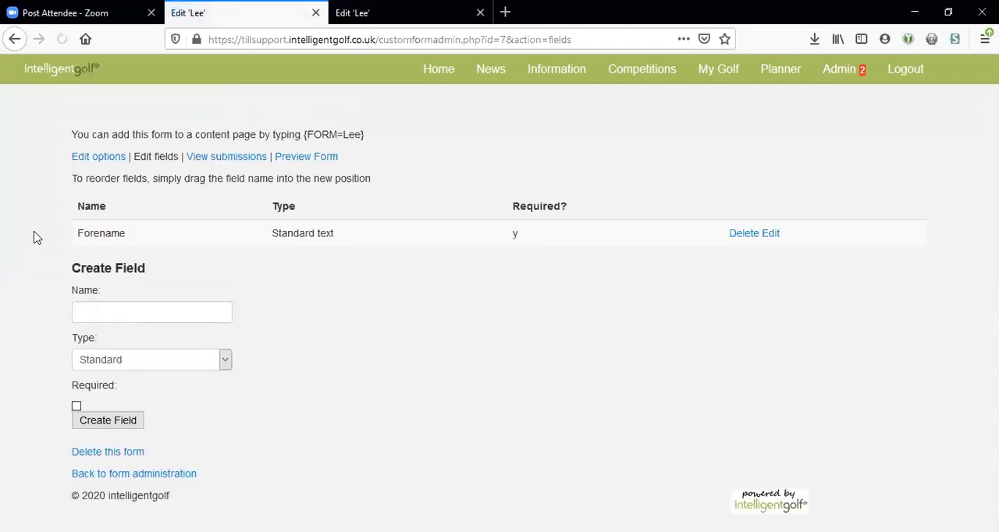
Step: Create a required Standard text field named Surname
left_click(107, 309)
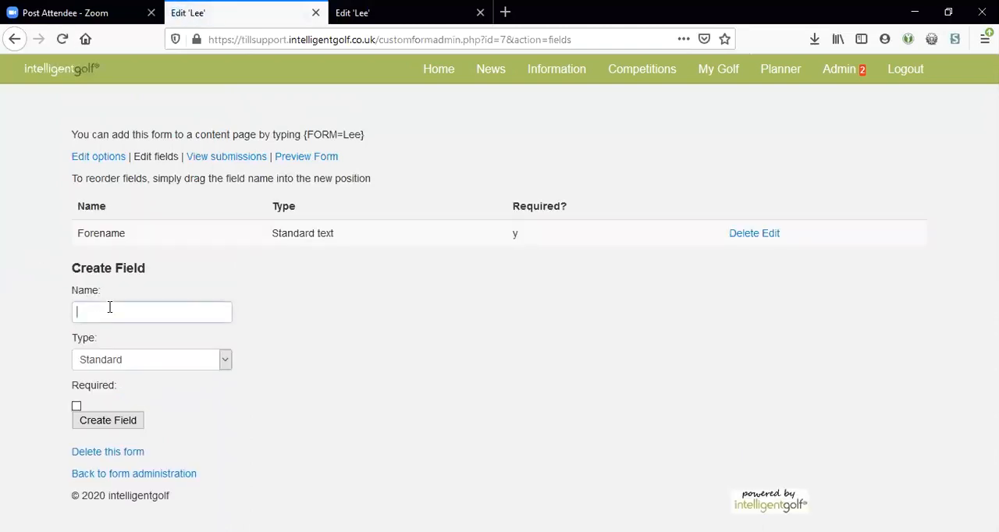
type("Surname")
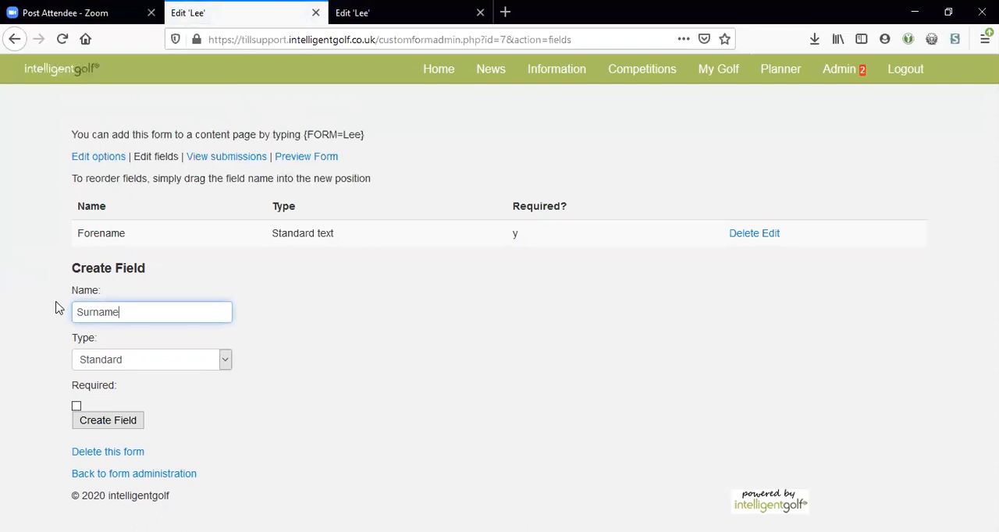
left_click(76, 406)
left_click(115, 424)
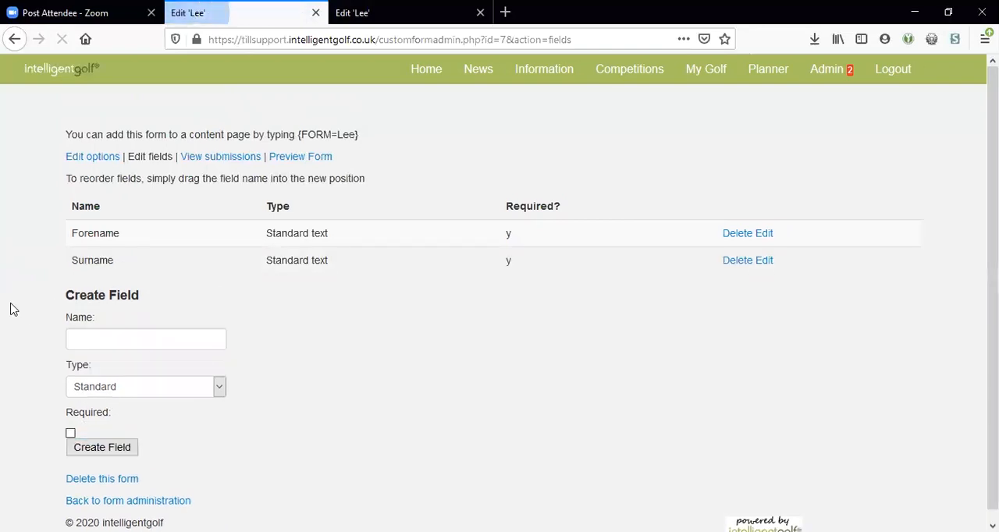
Step: Create a required field named Enquiry as a Multi-line text area with Normal size
left_click(133, 347)
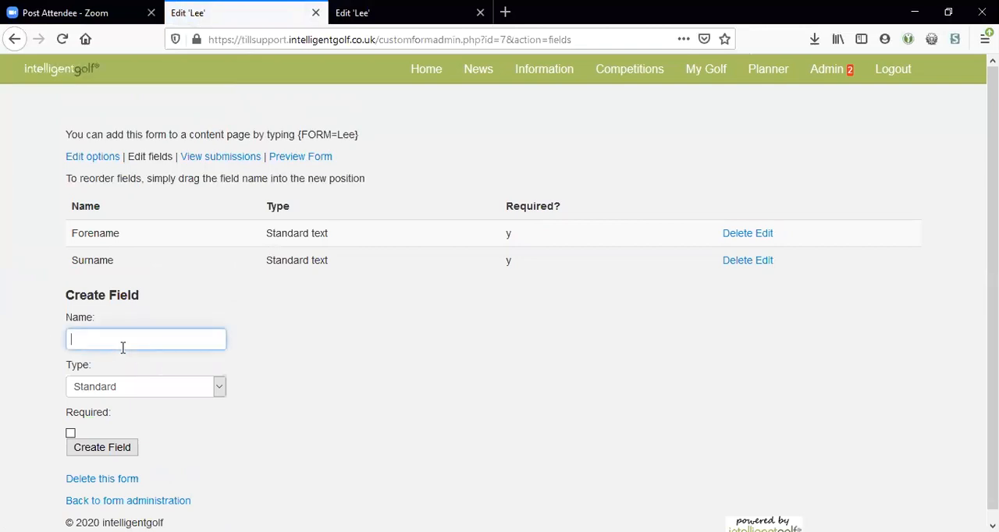
type("Enquiry")
left_click(90, 384)
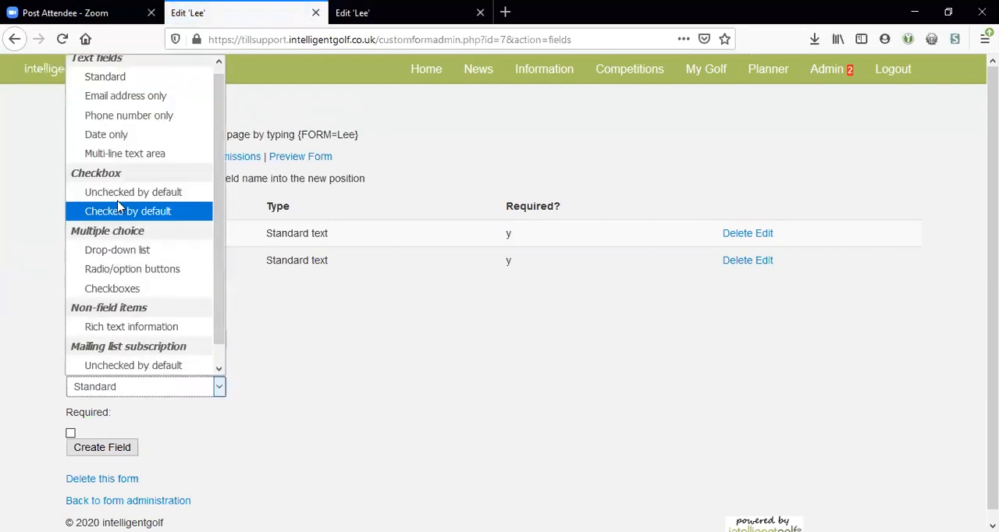
left_click(125, 153)
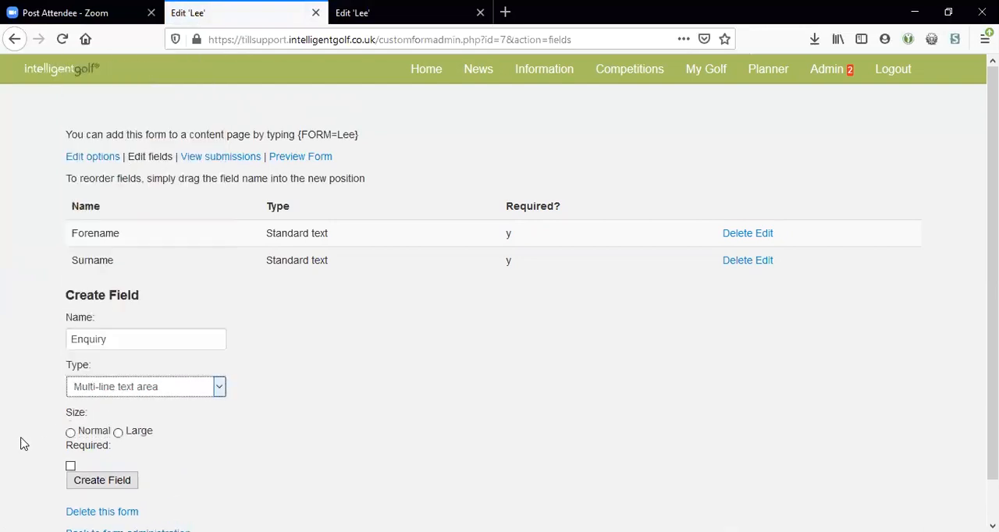
left_click(70, 468)
left_click(70, 468)
left_click(70, 432)
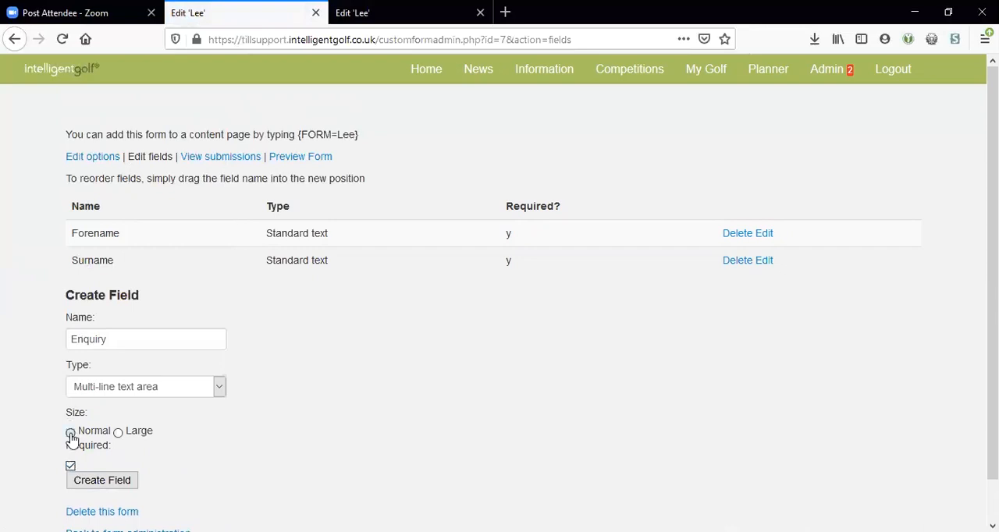
left_click(97, 482)
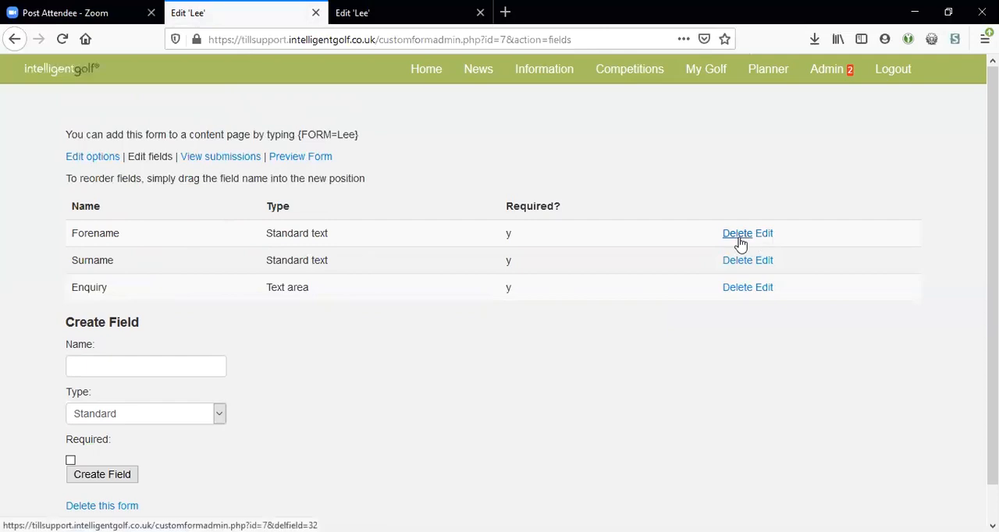
Step: Try reordering the Forename field within the form's field list
mouse_move(160, 234)
left_mouse_down()
mouse_move(150, 302)
mouse_move(156, 224)
mouse_move(142, 237)
left_mouse_up()
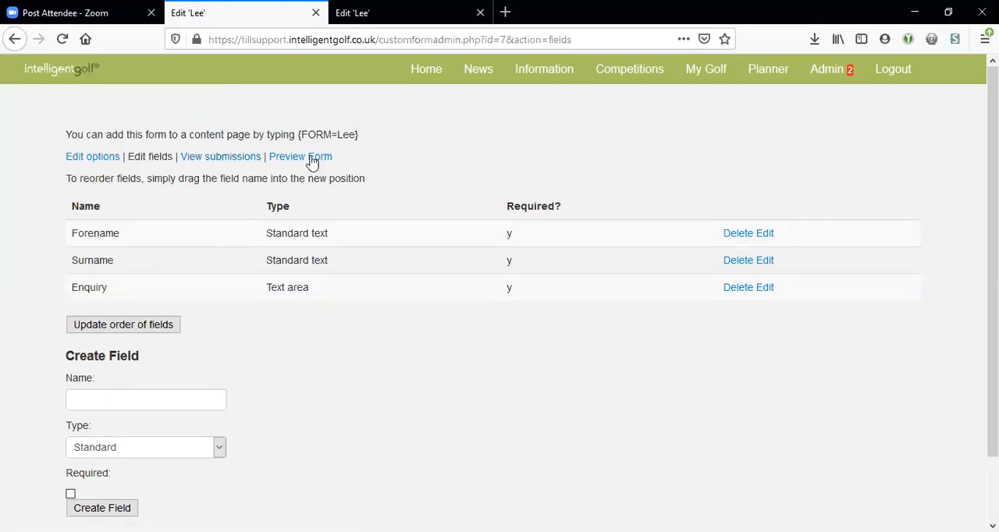
Step: Preview the form in the second browser tab and open its submissions page
left_click(388, 9)
left_click(363, 39)
key("Return")
right_click(268, 38)
left_click(9, 214)
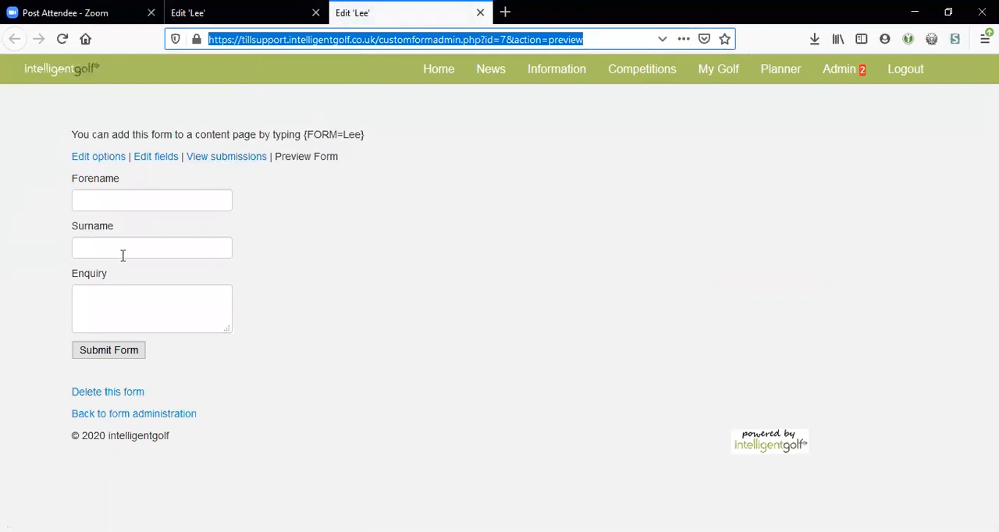
left_click(227, 156)
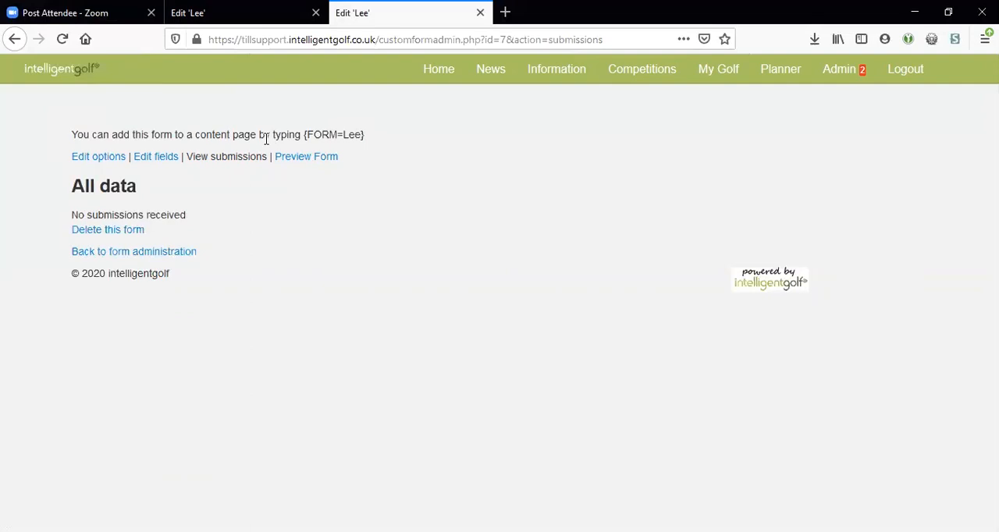
Step: Copy the form's embed code, including its curly brackets, from the instruction on the submissions page
double_click(316, 135)
left_click(337, 134)
left_click_drag(366, 139, 305, 139)
key("ctrl+c")
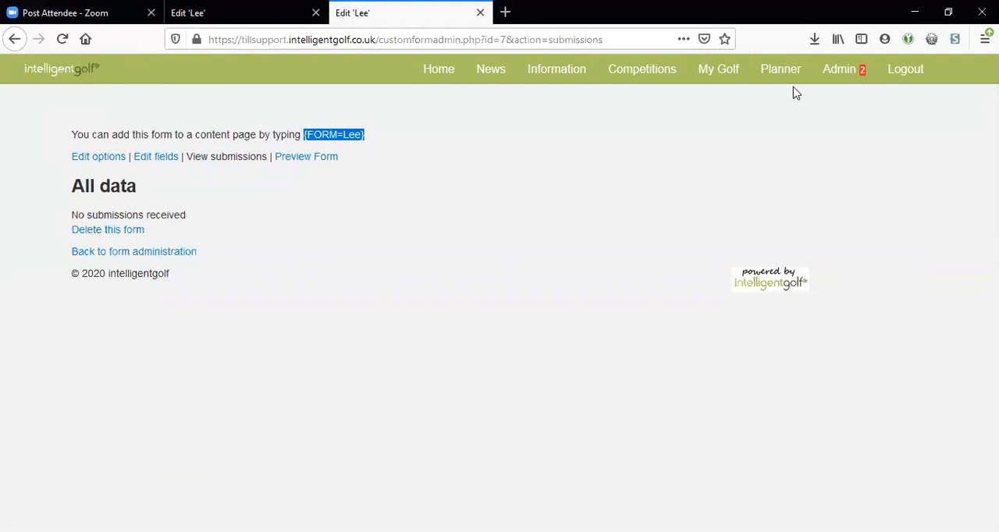
Step: Open the content editor for the visitor page in Site Content that has the same name as the form
mouse_move(853, 78)
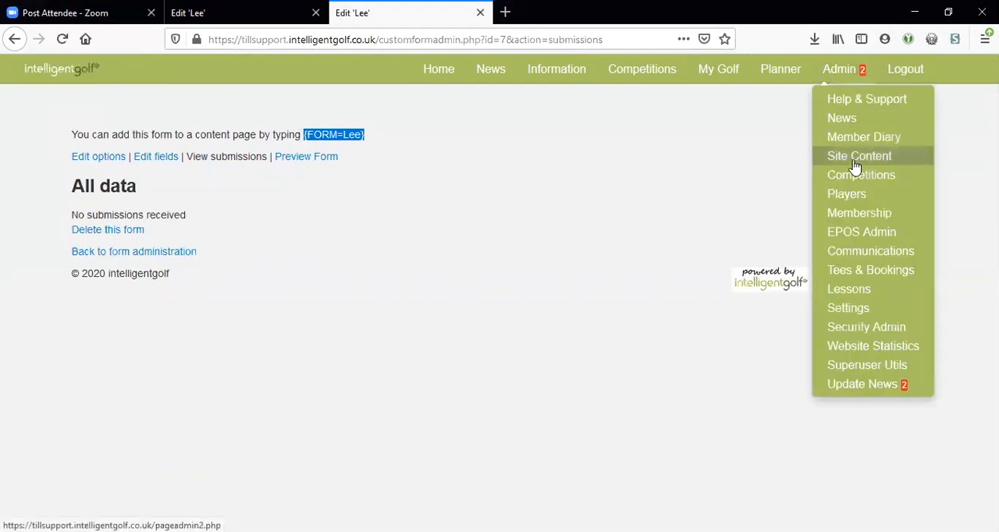
left_click(852, 162)
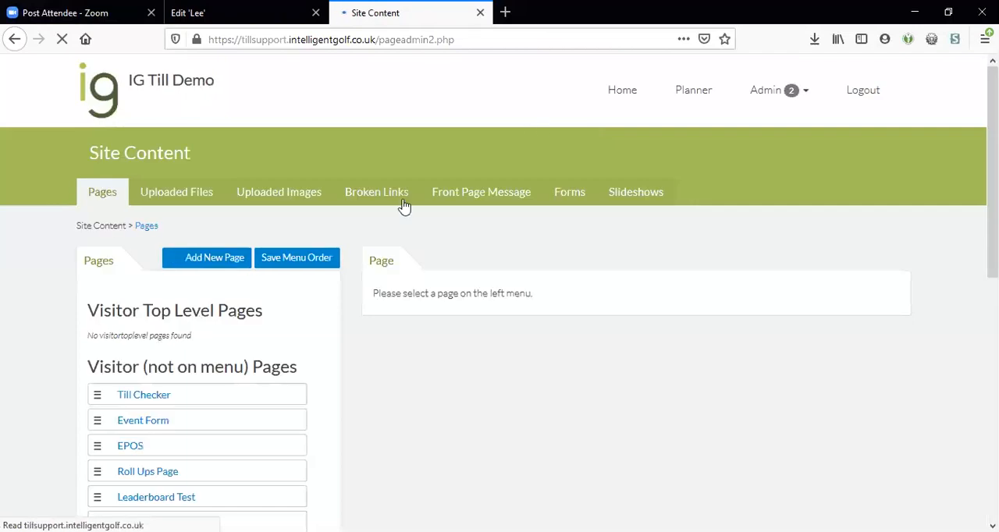
scroll(49, 270, "down", 5)
scroll(49, 270, "down", 2)
scroll(52, 256, "up", 4)
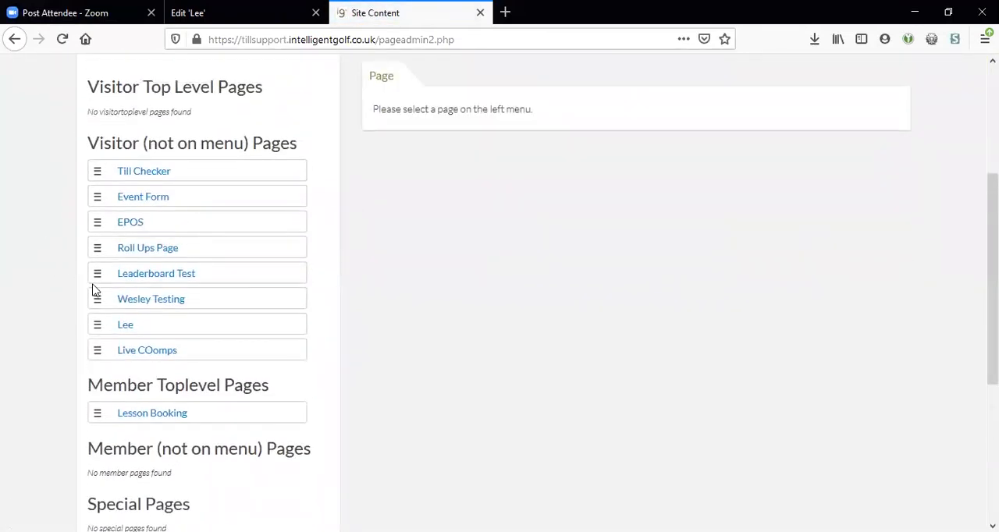
left_click(125, 326)
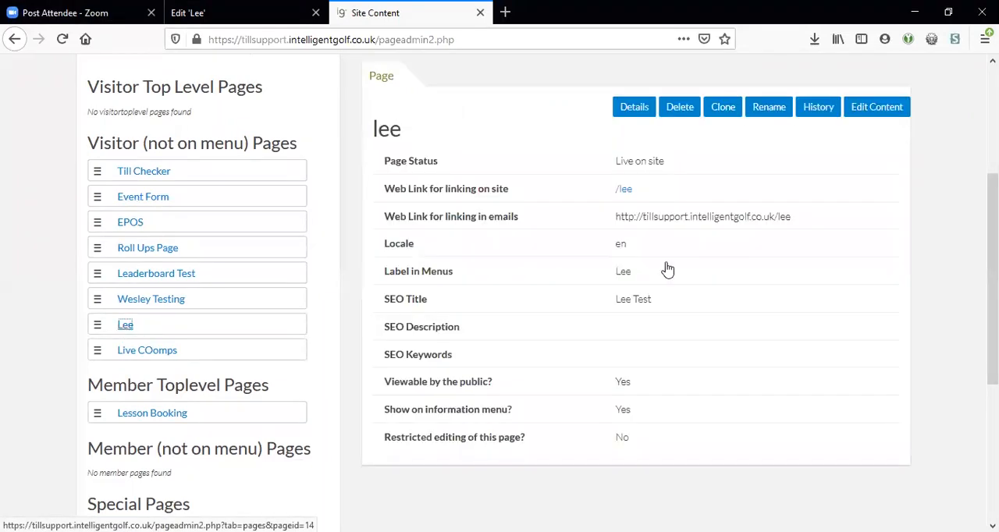
left_click(885, 114)
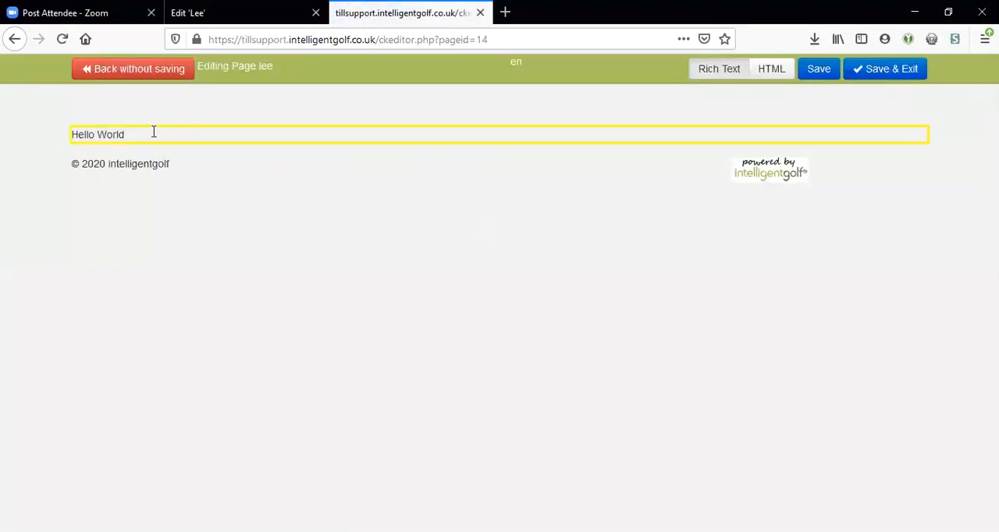
Step: Replace the page's "Hello World" text with the copied form embed code, and save and exit the editor
left_click_drag(138, 135, 36, 141)
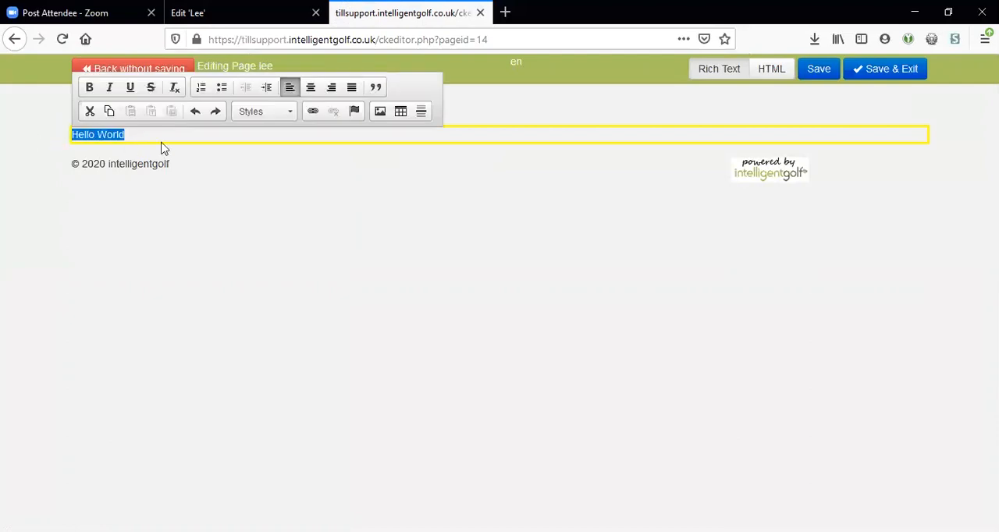
key("ctrl+v")
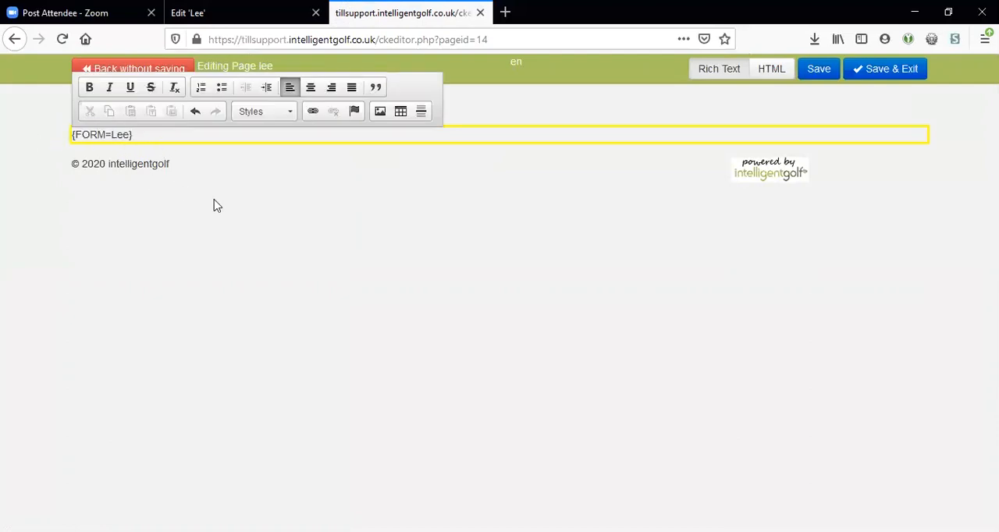
left_click(741, 264)
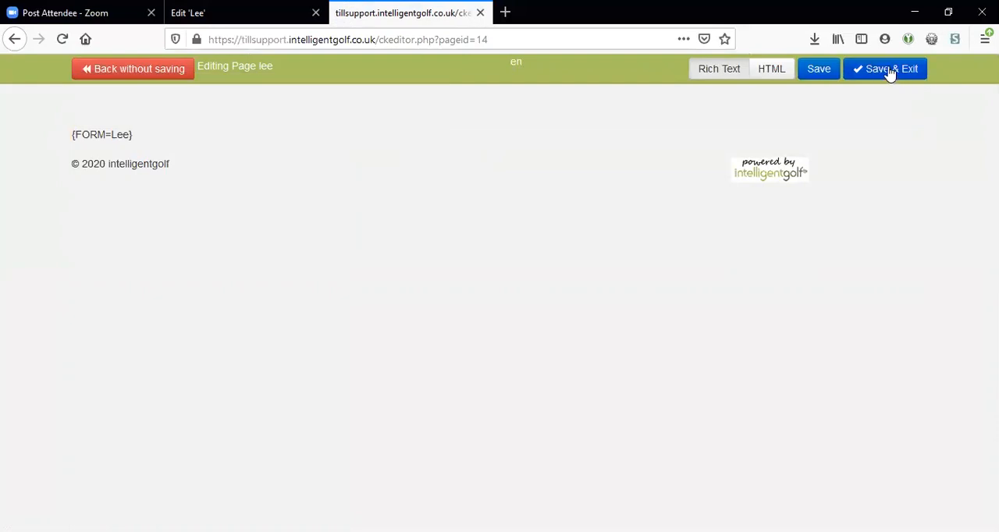
left_click(890, 70)
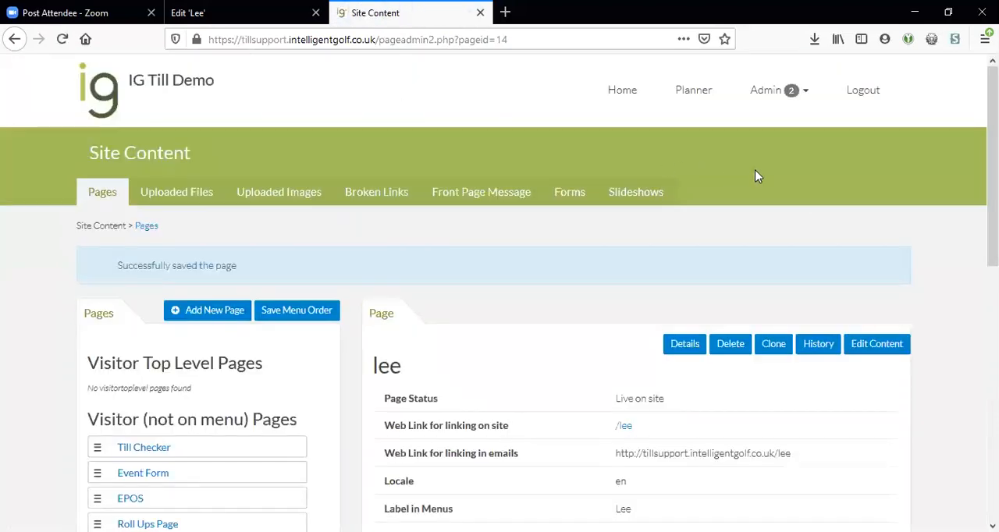
Step: Open the live page through its on-site web link and enter Test as the forename and Entry as the surname
scroll(738, 173, "down", 2)
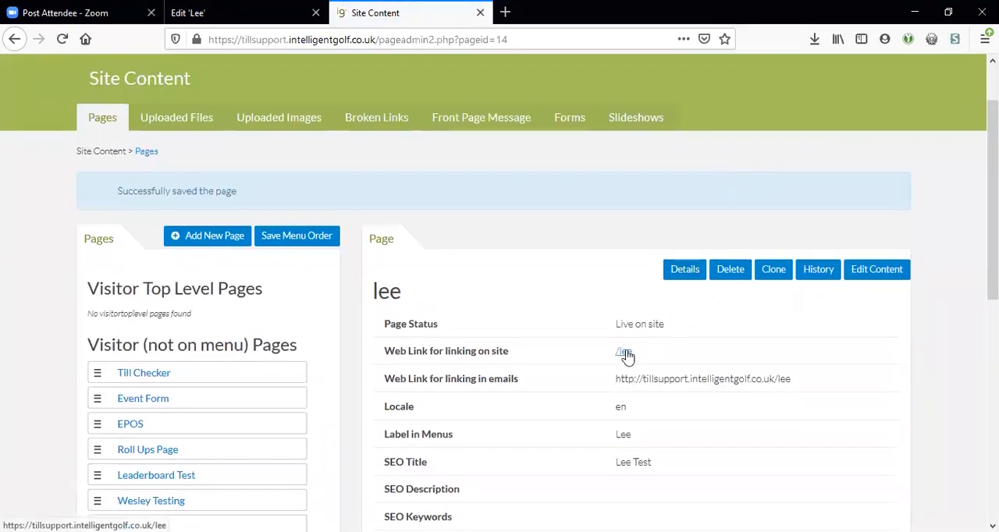
left_click(624, 353)
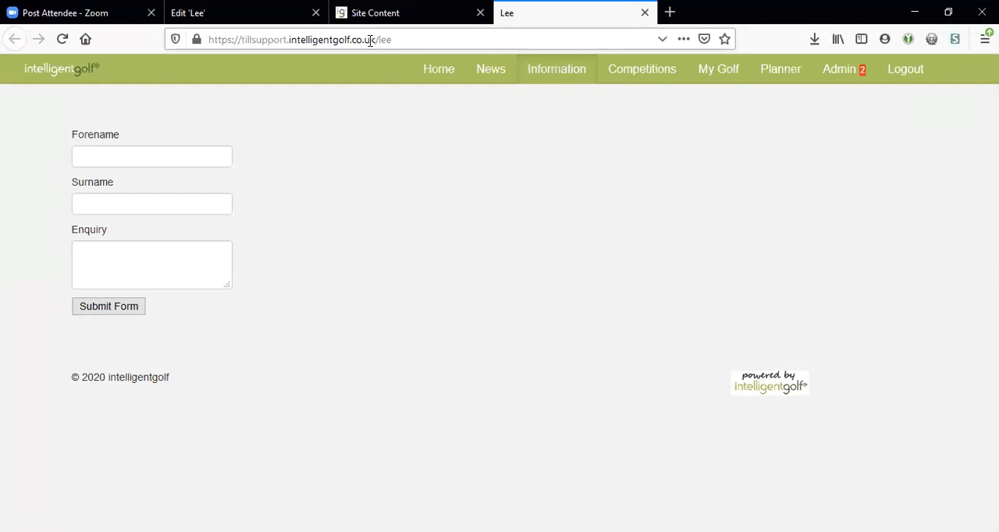
left_click(183, 154)
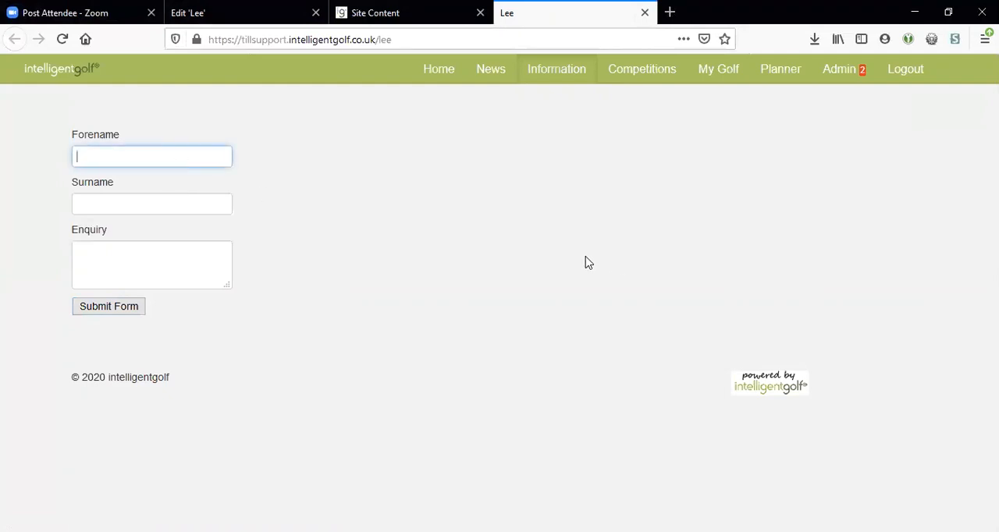
type("Test")
key("Tab")
type("Entry")
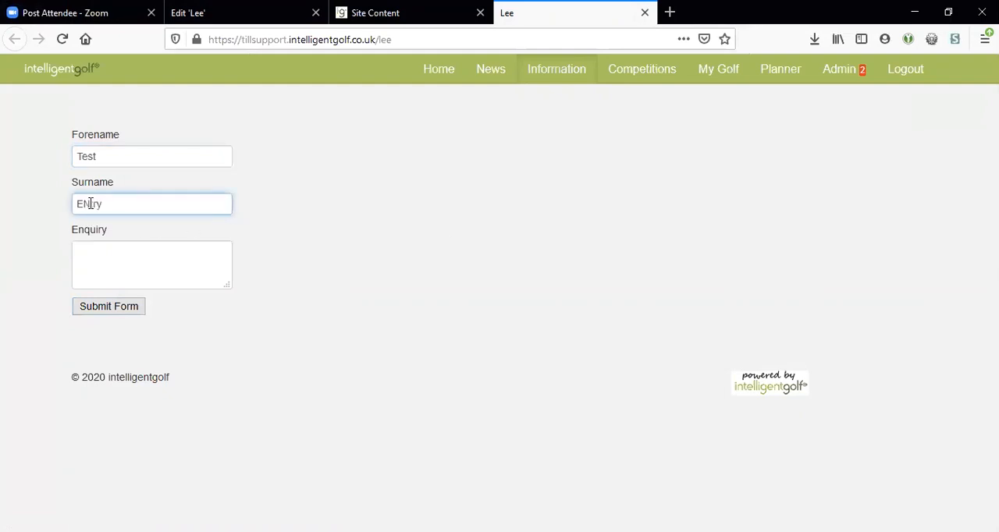
Step: Enter "This is a question" as the enquiry on the live form
left_click(105, 251)
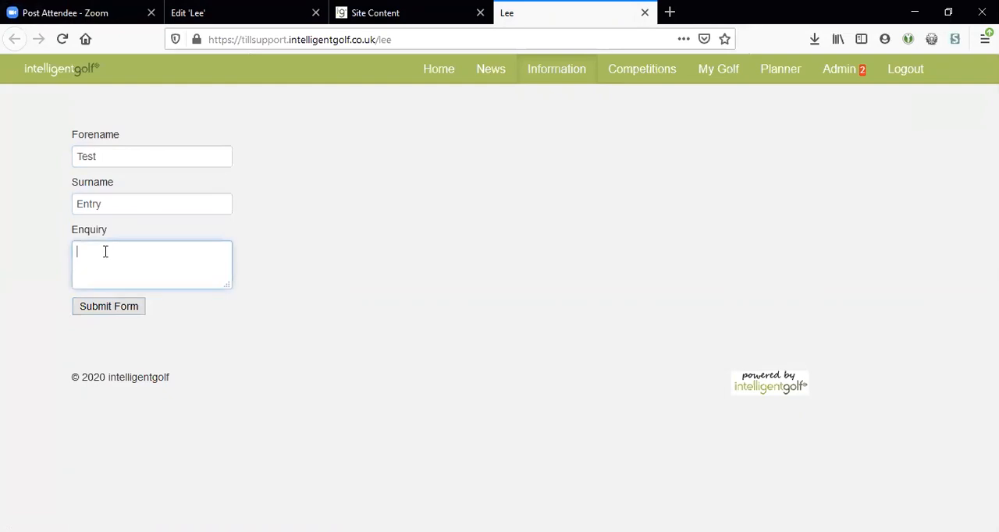
type("THis is a question")
left_click(88, 251)
key("BackSpace")
type("h")
left_click(43, 261)
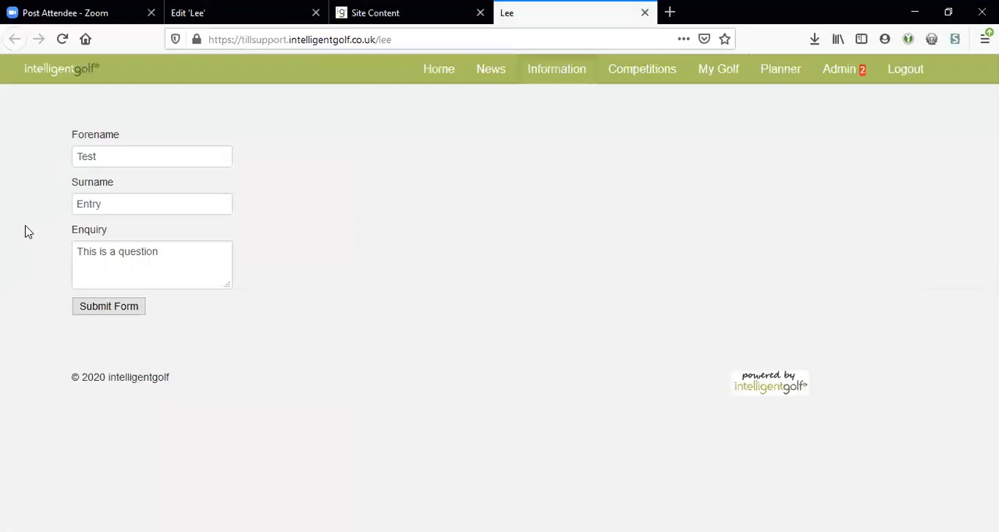
Step: Submit the test form and view the form's submissions from its editing tab
left_click(107, 309)
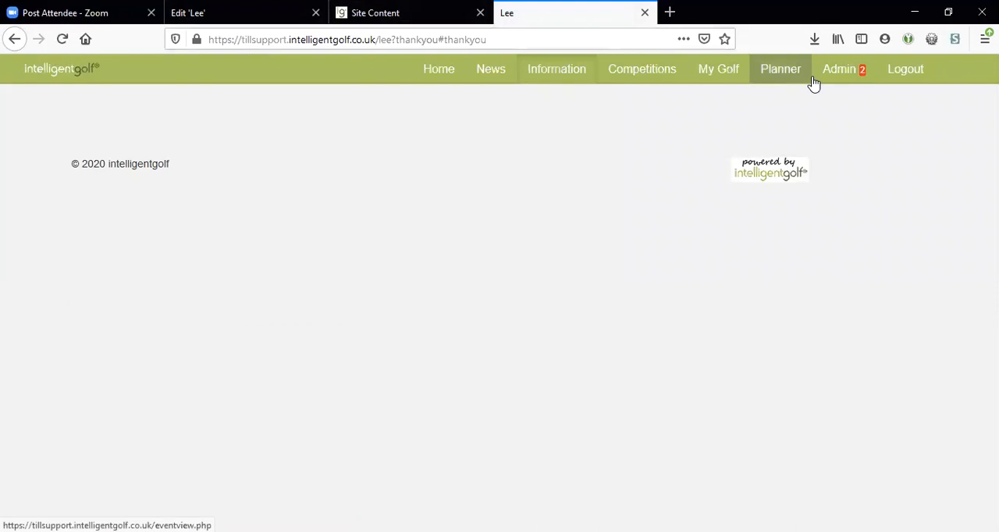
left_click(201, 13)
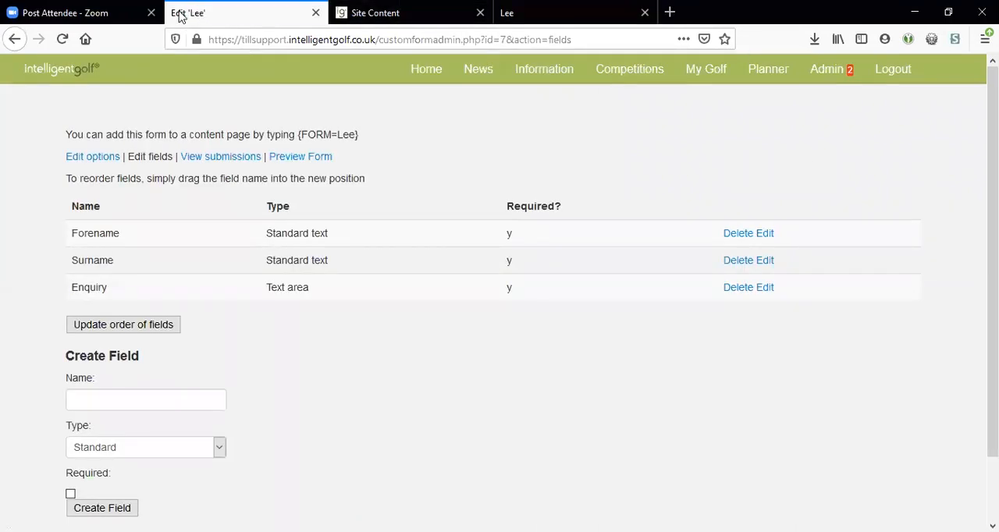
left_click(218, 157)
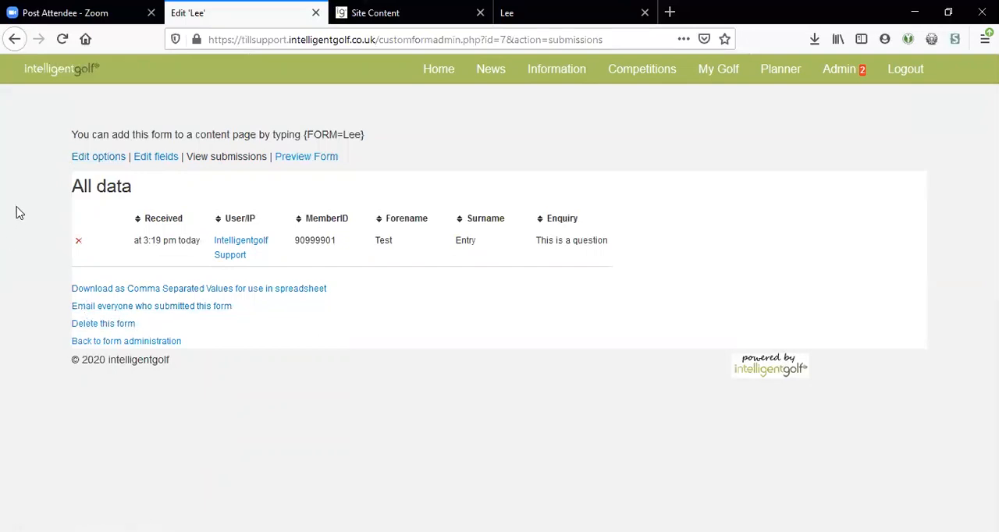
Step: Return to editing the form's fields and make the new field's name ready for entry
left_click(156, 157)
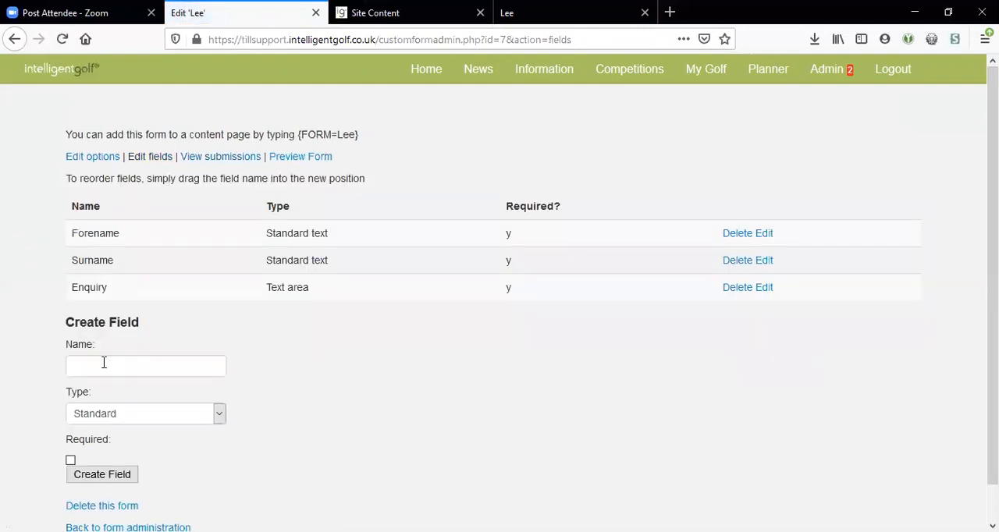
scroll(104, 363, "down", 1)
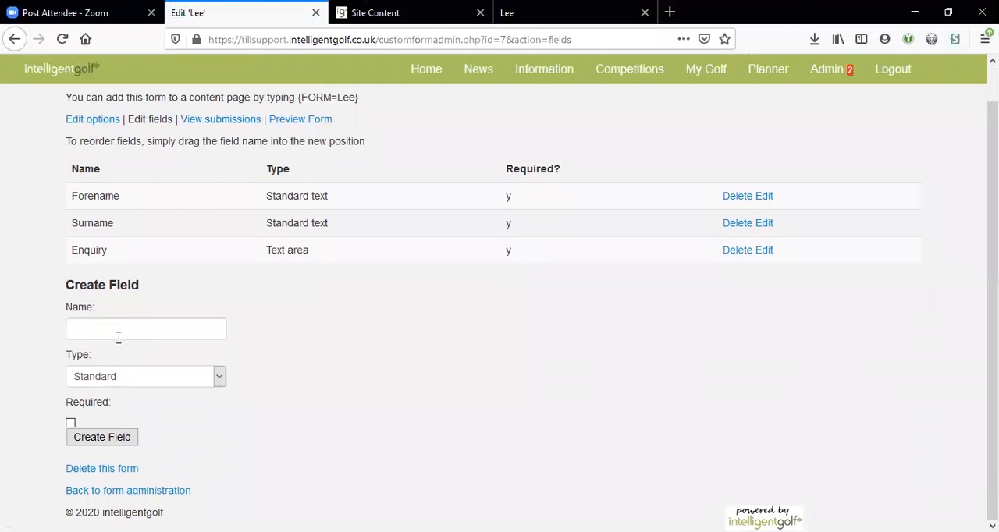
left_click(96, 332)
type("Are you coming")
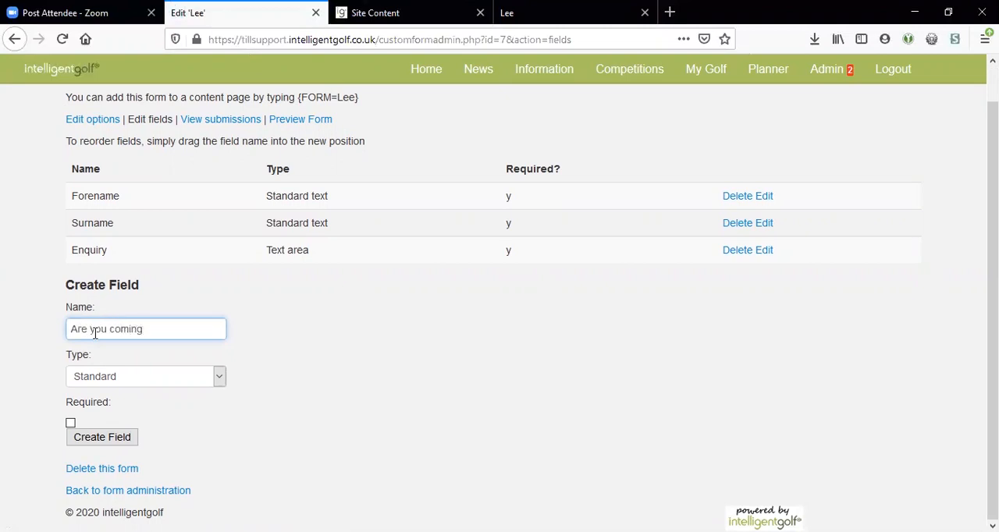
key("BackSpace")
key("BackSpace")
key("BackSpace")
key("BackSpace")
key("BackSpace")
key("BackSpace")
key("BackSpace")
key("BackSpace")
key("BackSpace")
key("BackSpace")
key("BackSpace")
key("BackSpace")
key("BackSpace")
key("BackSpace")
key("BackSpace")
Step: Name the new field "Which of these events are you attending" and set its type to Checkboxes
type("Wich of these events are")
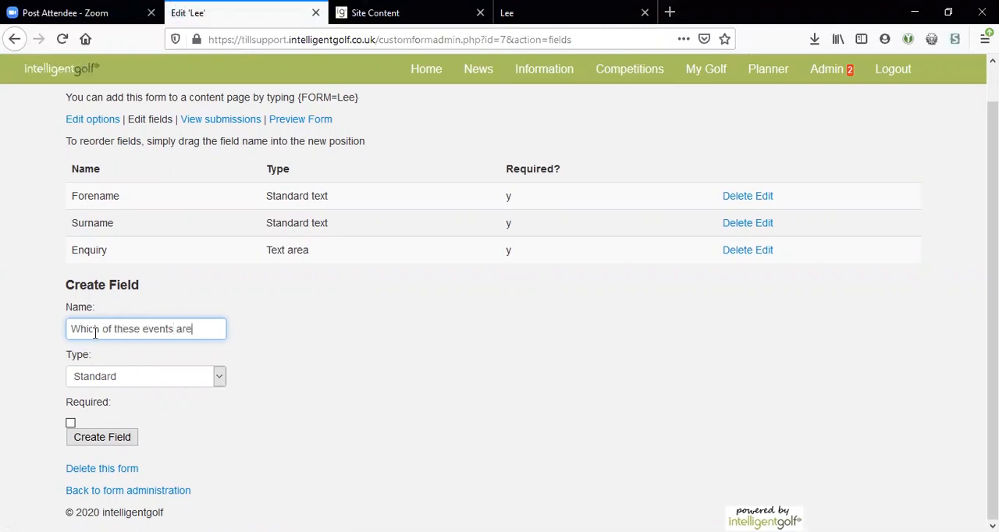
type(" you attending")
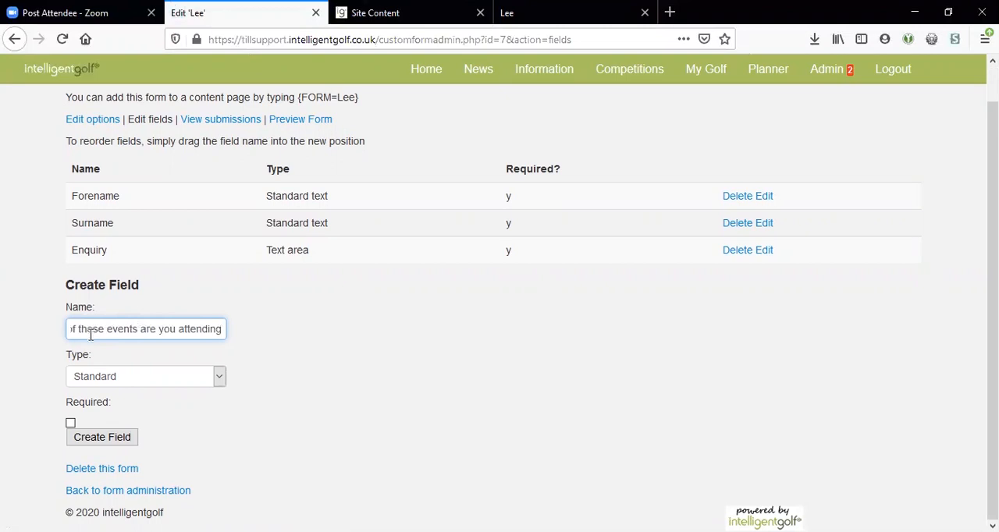
left_click(89, 378)
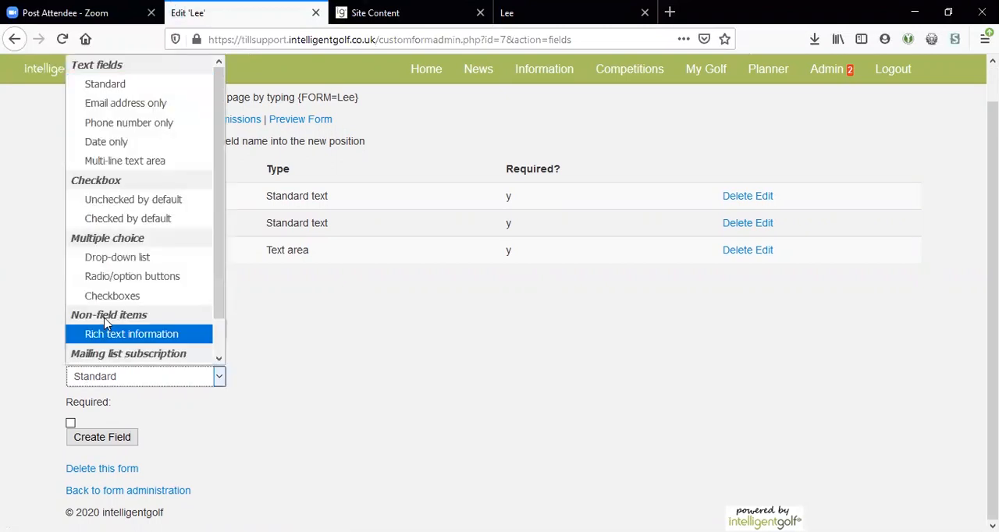
left_click(88, 295)
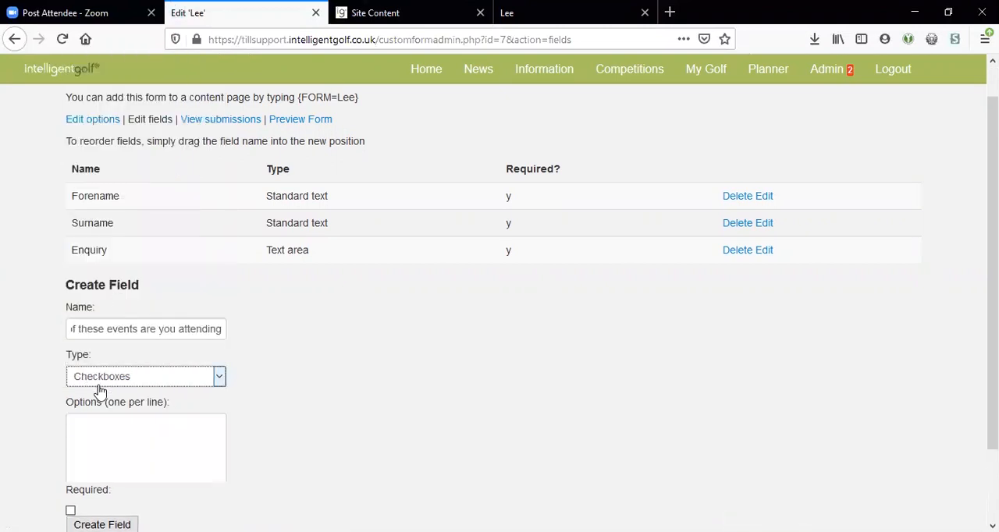
Step: Give the checkbox field the options A, B, C, D, E and F, and create it as a required field
left_click(74, 419)
type("A")
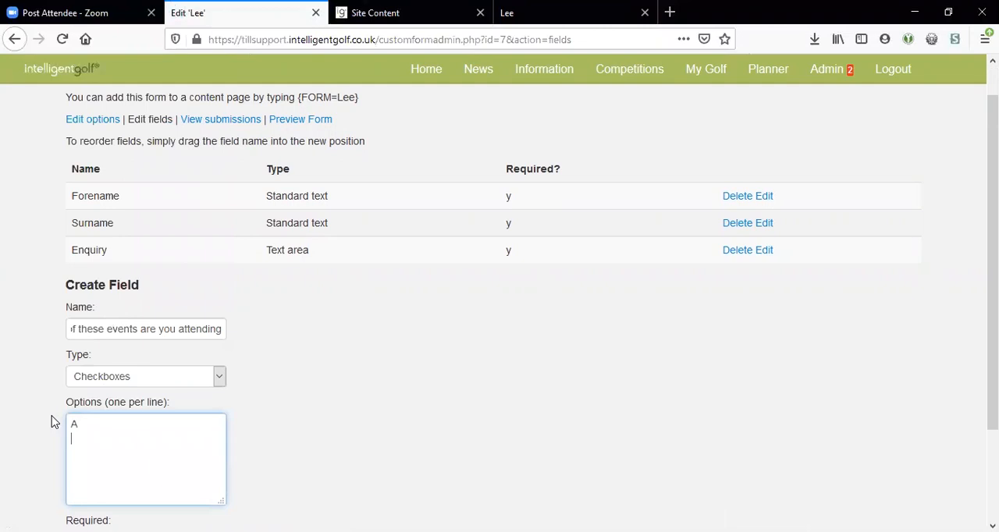
type(" B C D E F")
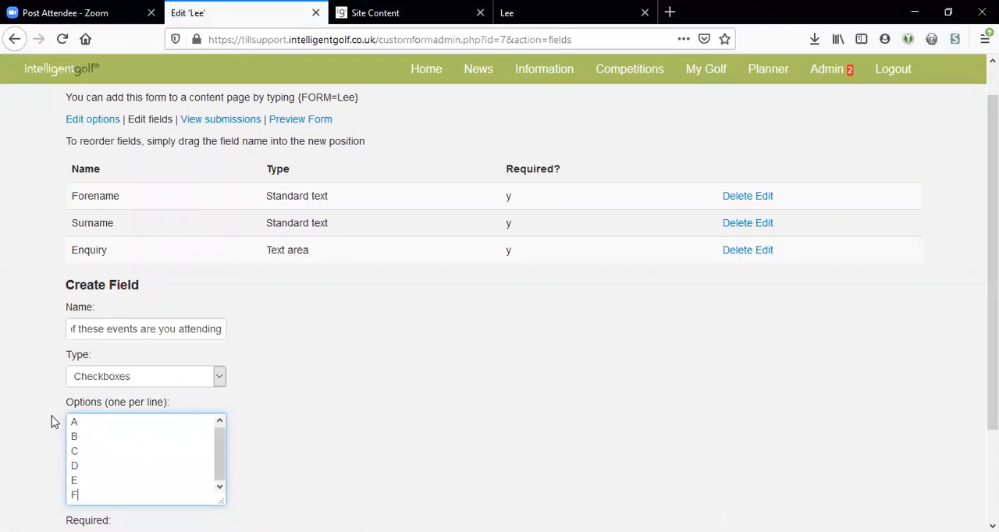
scroll(47, 421, "down", 3)
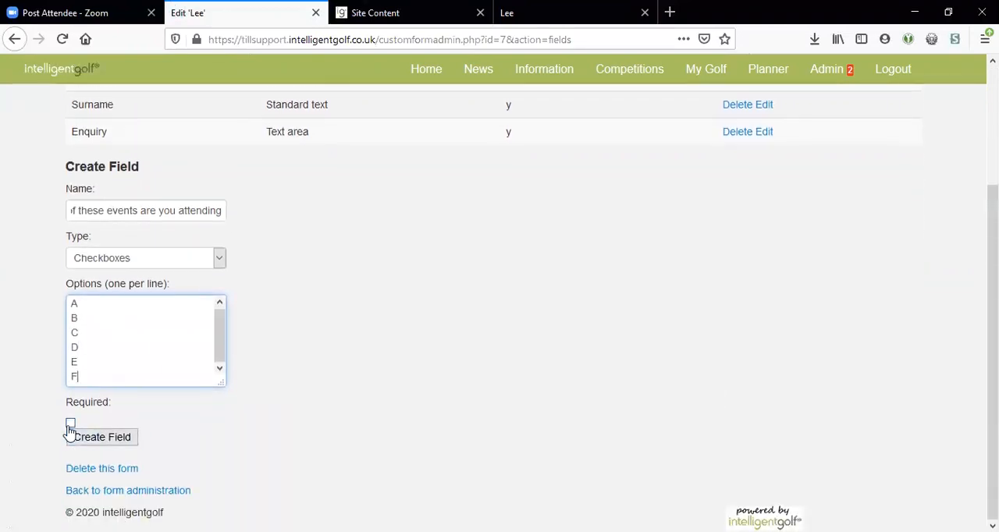
left_click(70, 424)
left_click(103, 440)
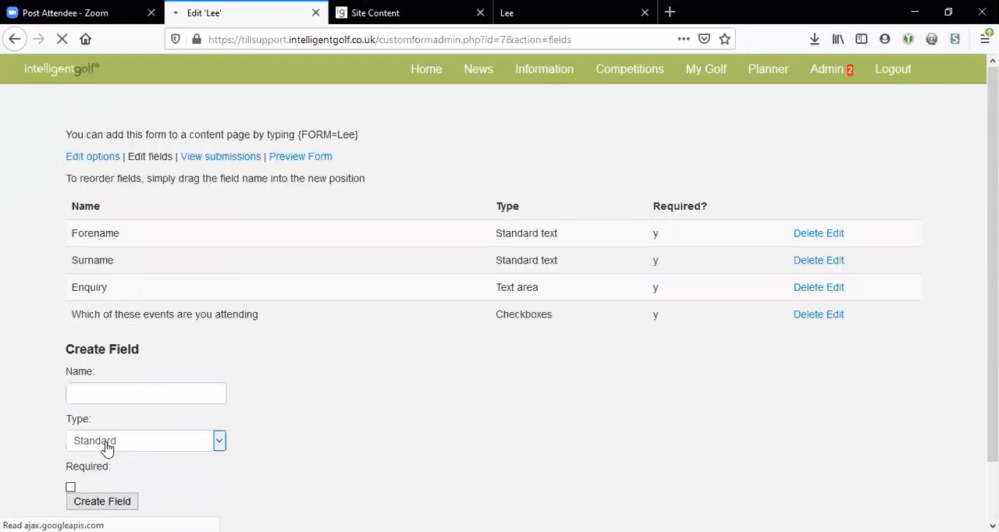
Step: Set the form's message for successful submissions to "Thank you for entering the form" and save the options
left_click(94, 158)
scroll(205, 301, "down", 3)
left_click(168, 245)
type("Thank you for")
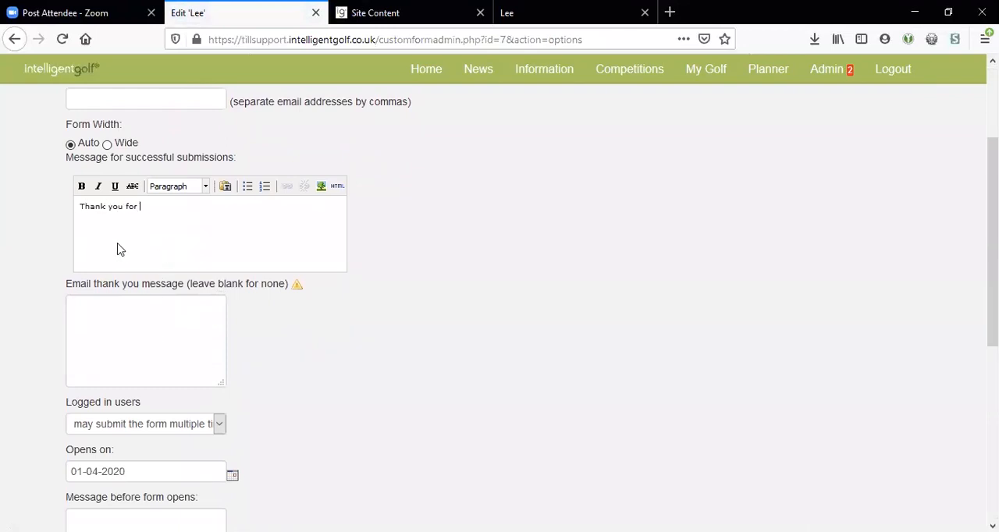
type(" entering the form")
scroll(96, 260, "down", 4)
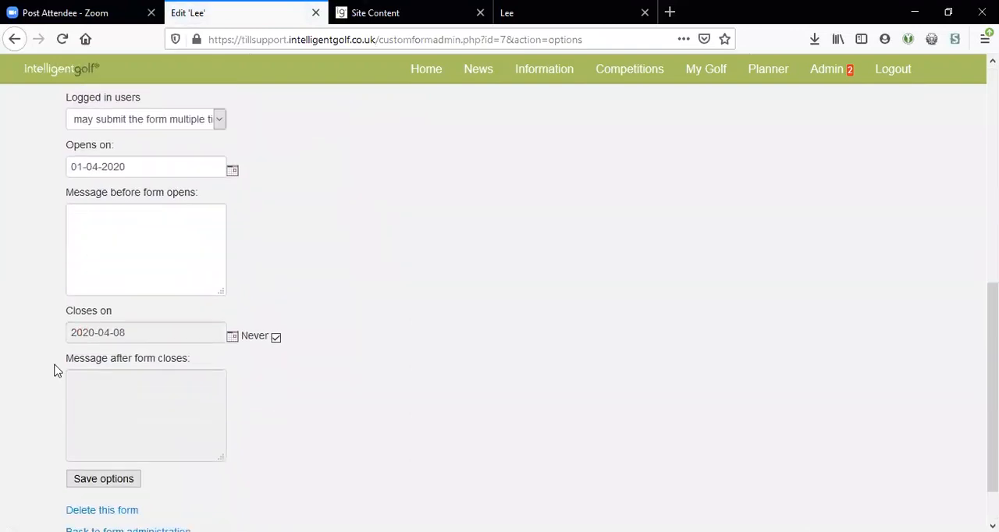
left_click(104, 422)
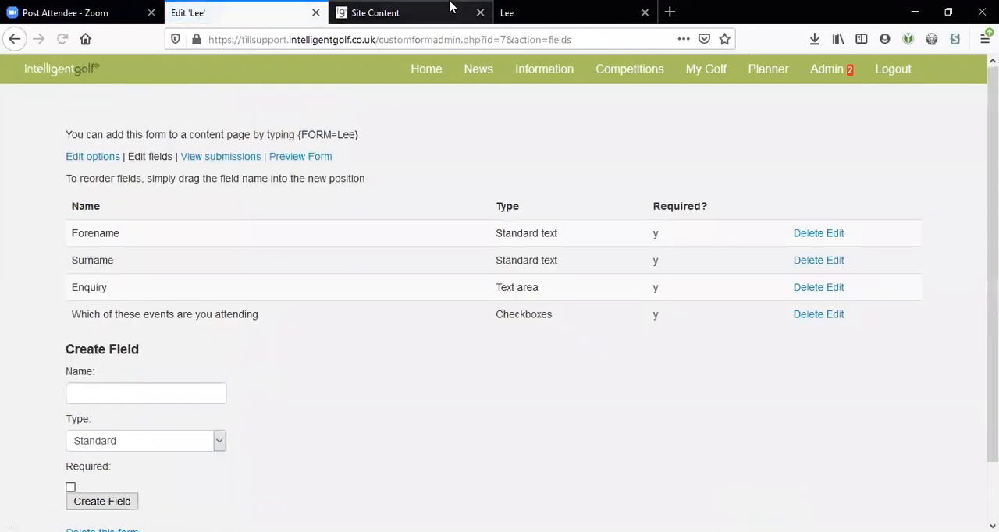
Step: Open the published form page afresh at tillsupport.intelligentgolf.co.uk/lee, without the thank-you suffix in its address
left_click(499, 13)
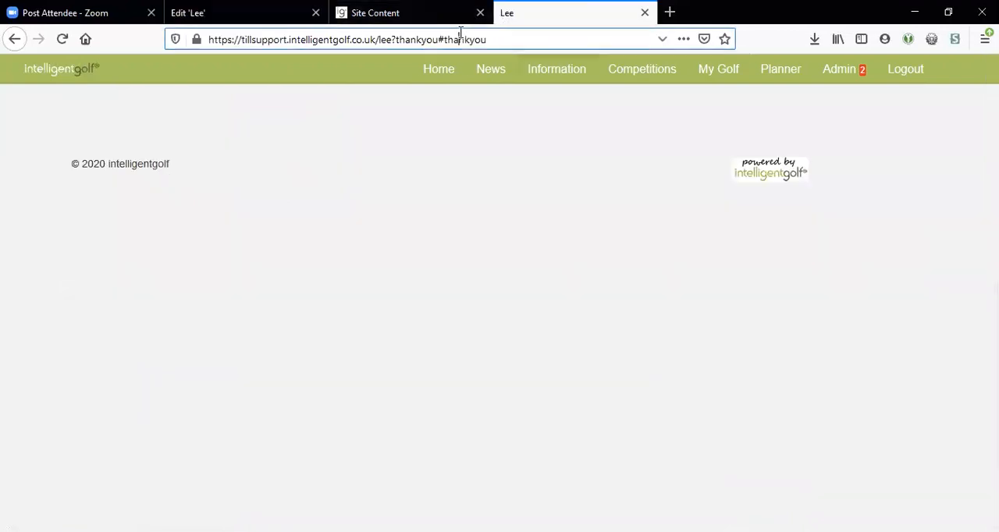
left_click_drag(394, 39, 492, 41)
key("BackSpace")
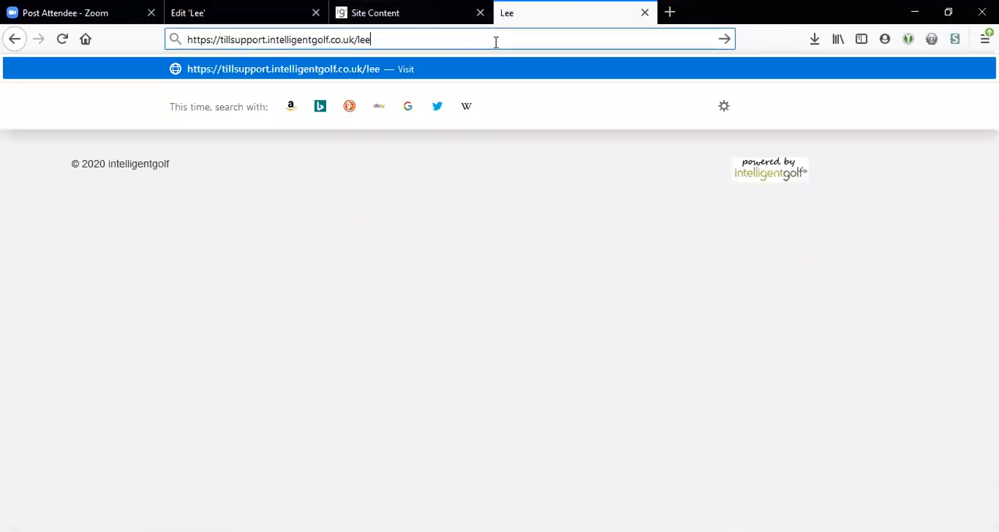
key("Return")
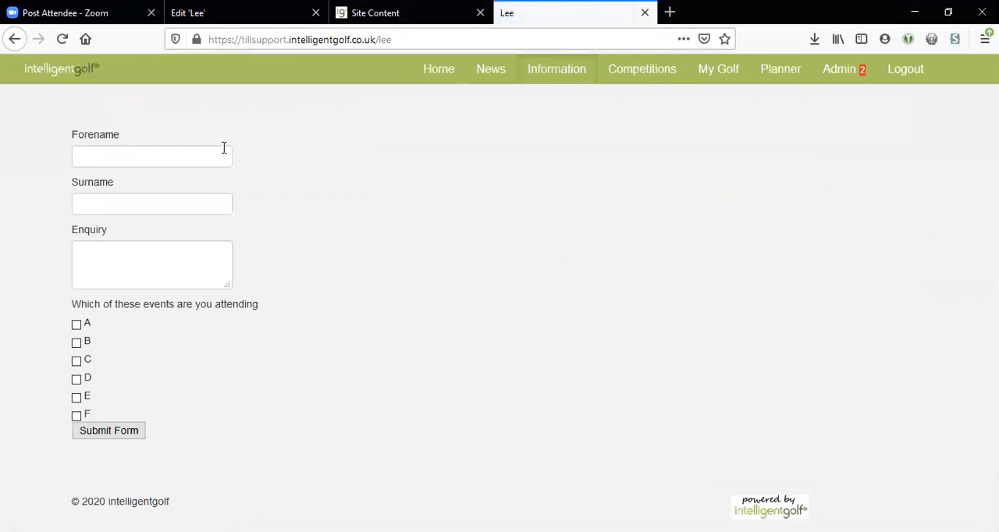
Step: Fill in the test entry's forename as "Test" and surname as "Entry2"
left_click(106, 158)
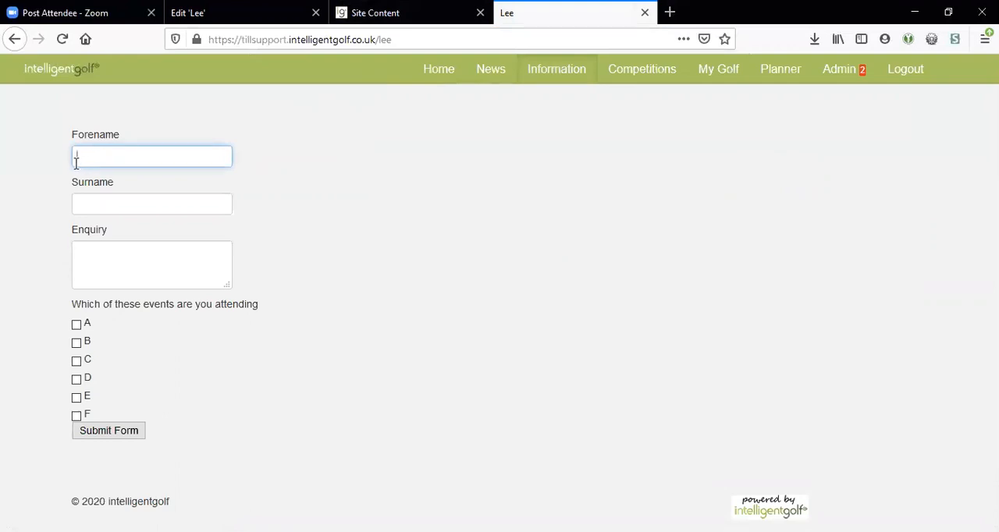
type("Test")
key("Tab")
type("Entry2")
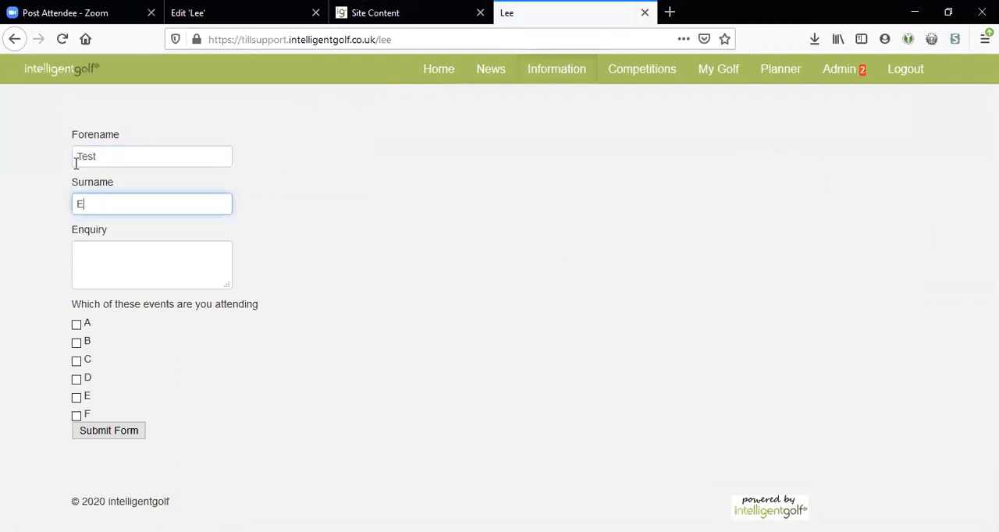
left_click(121, 243)
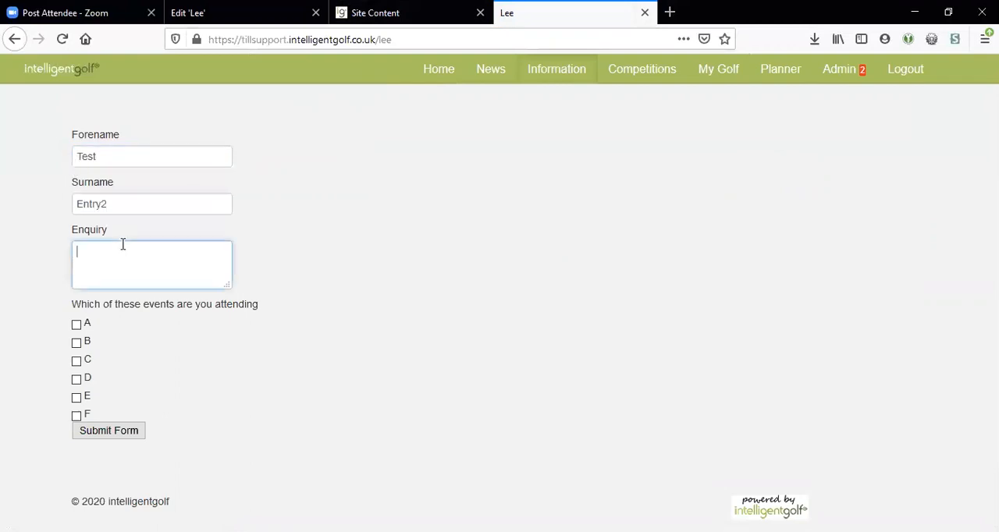
Step: Select events A, B and C and try to submit the form with the enquiry left empty
left_click(77, 325)
left_click(76, 343)
left_click(77, 361)
left_click(114, 431)
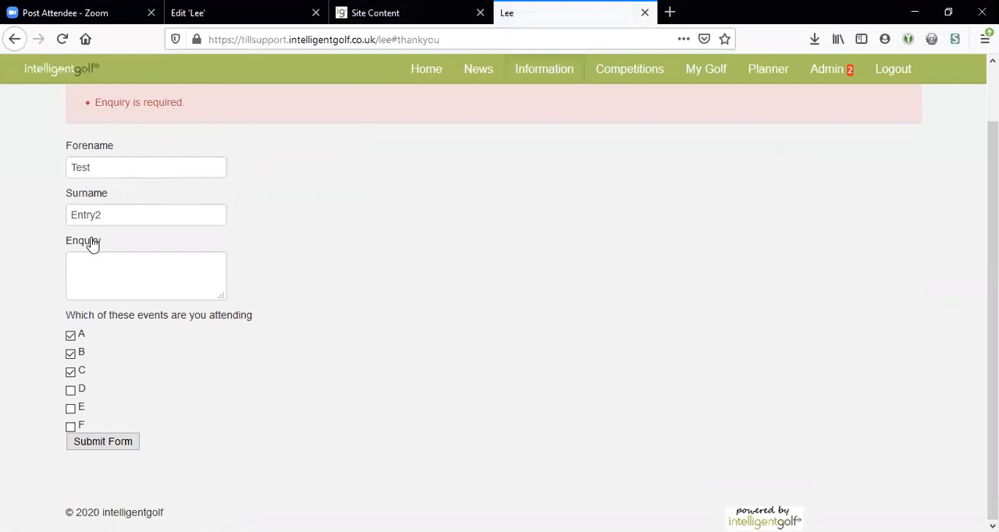
Step: Enter "Hello" as the enquiry and submit the form again
left_click(87, 266)
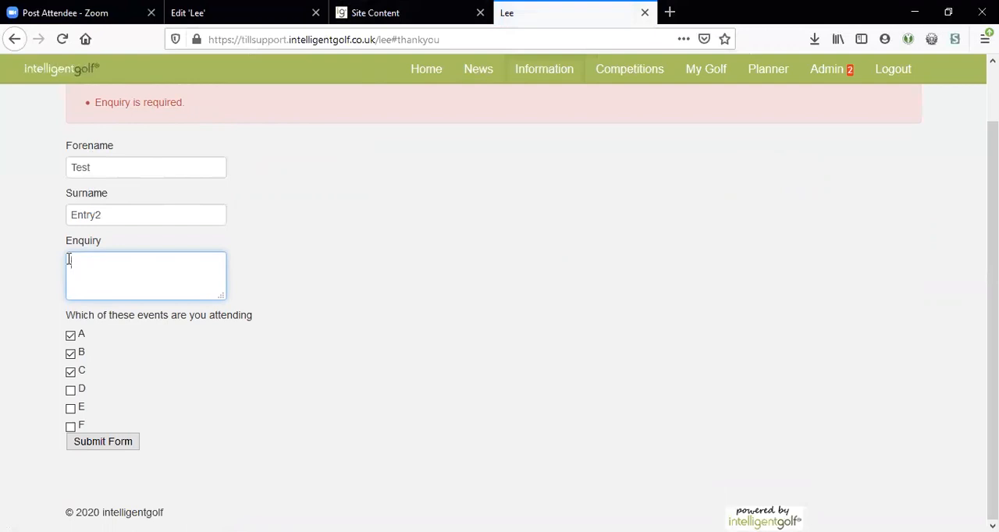
type("Hello")
left_click(23, 209)
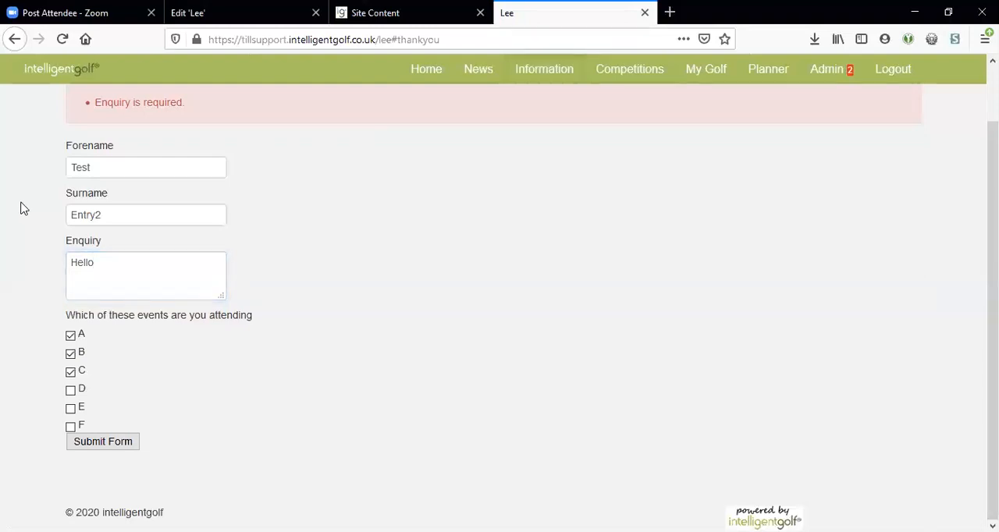
left_click(92, 442)
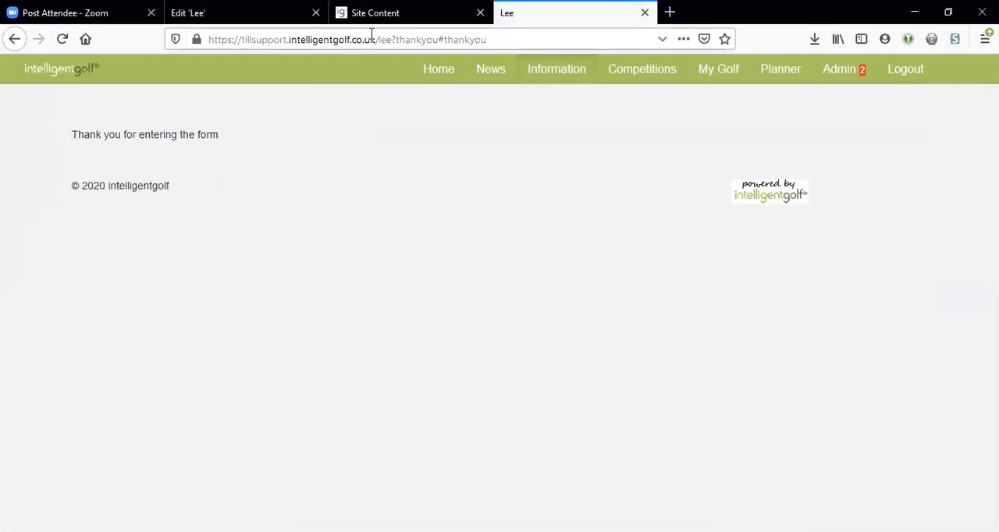
Step: Return to the form's administration page and review its submissions, including the multiple-choice summary of events attended
left_click(261, 15)
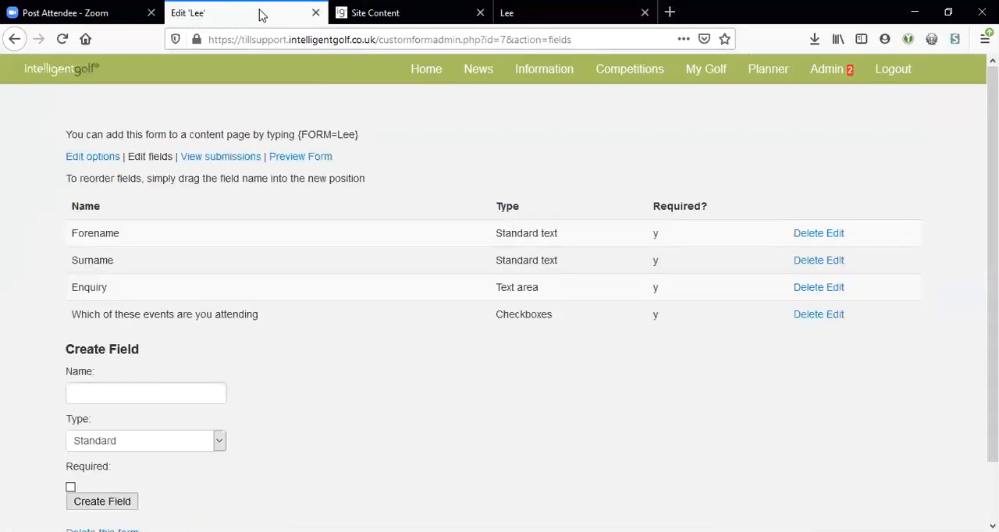
left_click(210, 163)
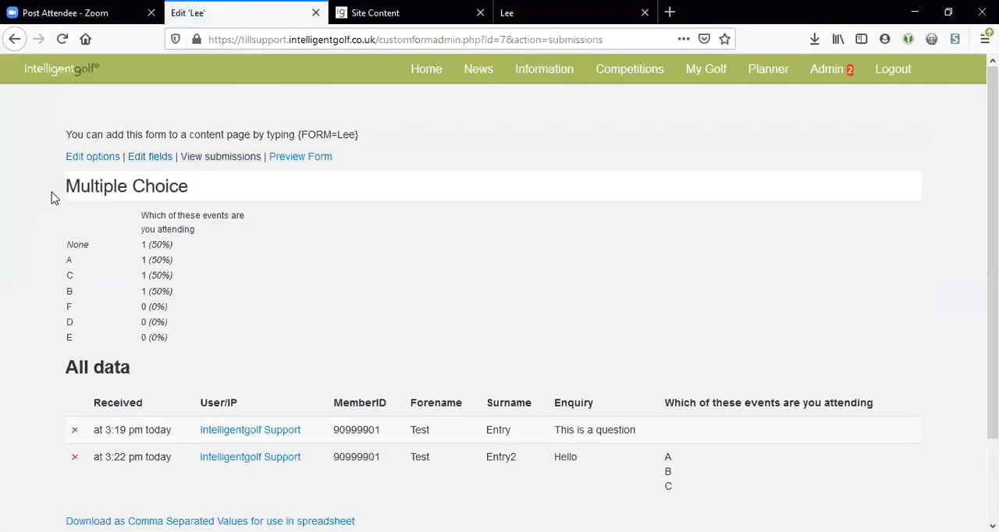
scroll(326, 400, "down", 2)
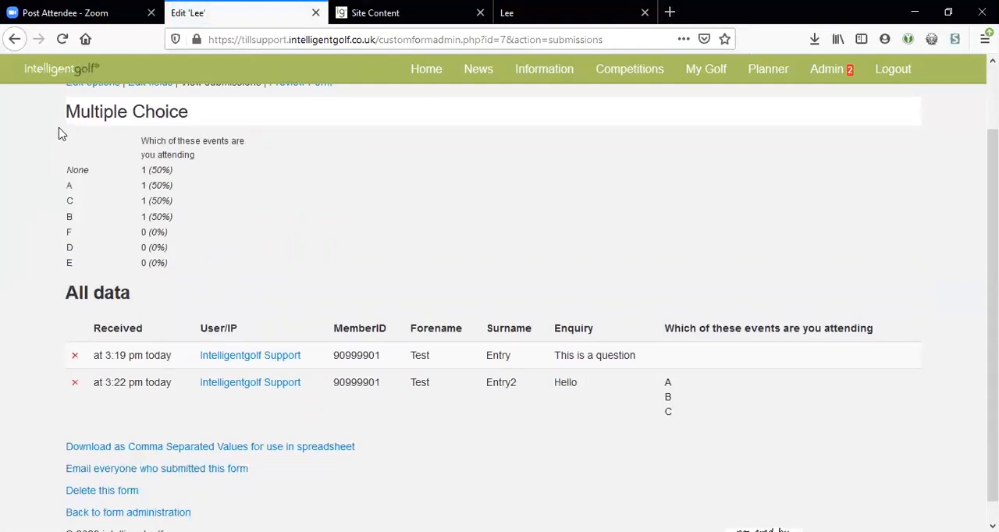
left_click_drag(58, 139, 214, 231)
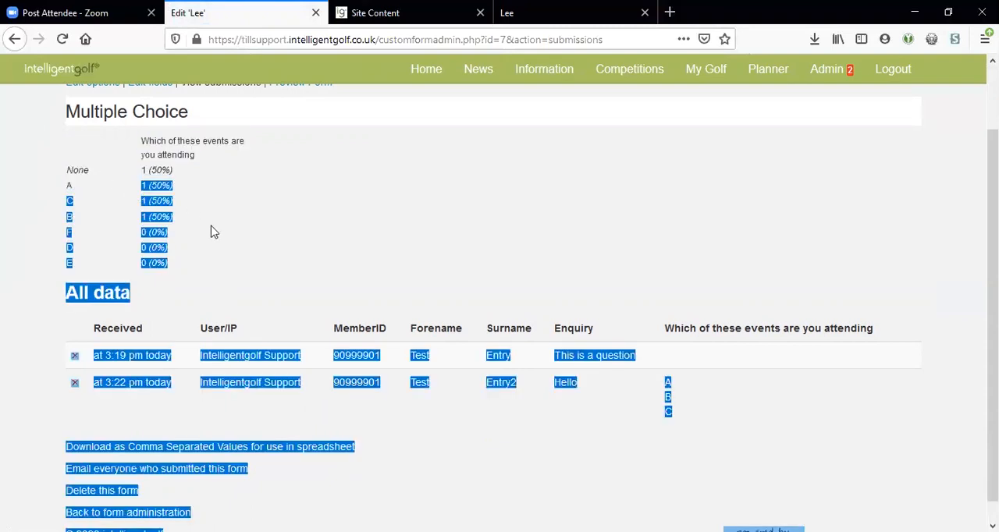
left_click(214, 235)
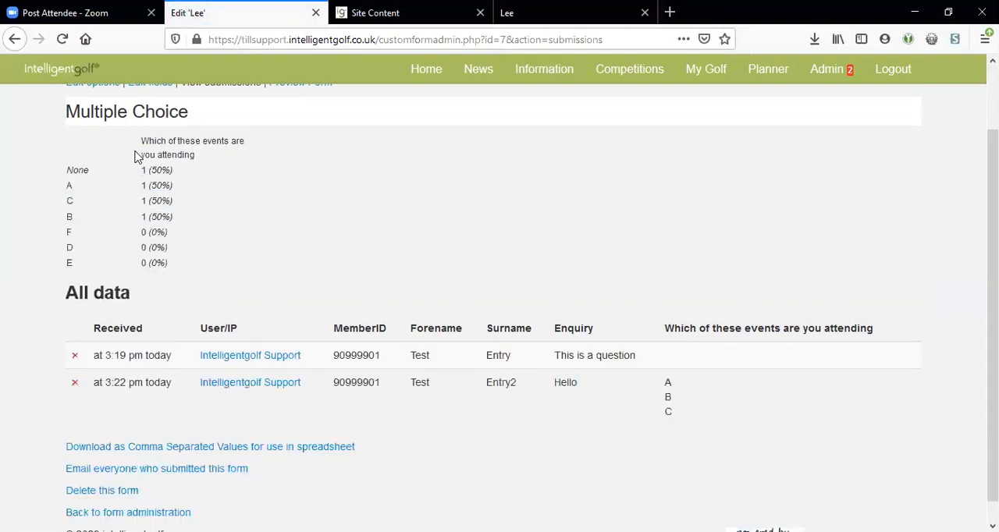